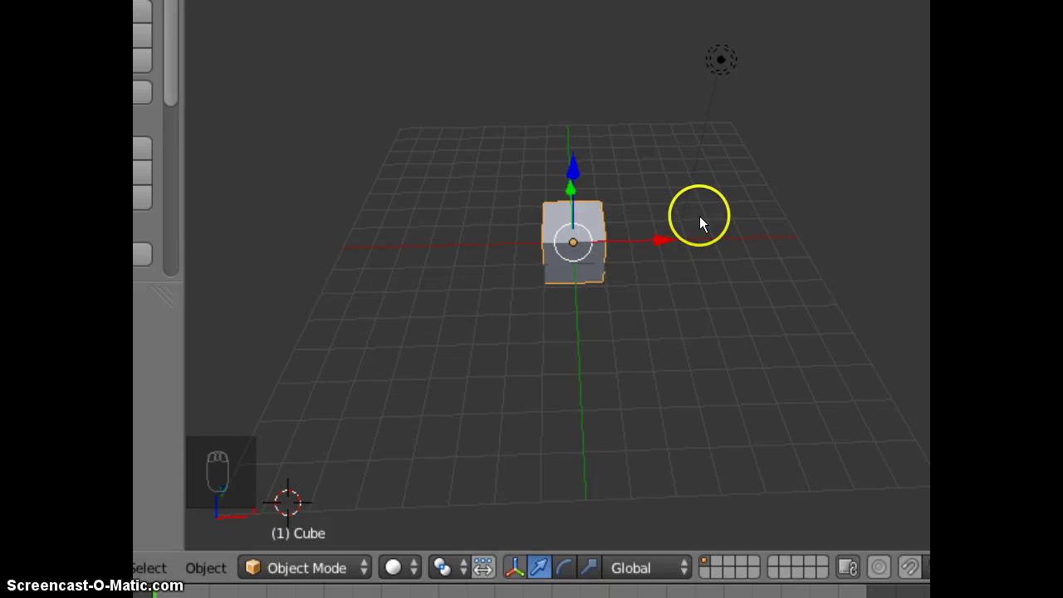
# - Delete the default cube from the scene
pyautogui.moveTo(699, 216); pyautogui.dragTo(672, 277, button='middle')
pyautogui.press('Delete')
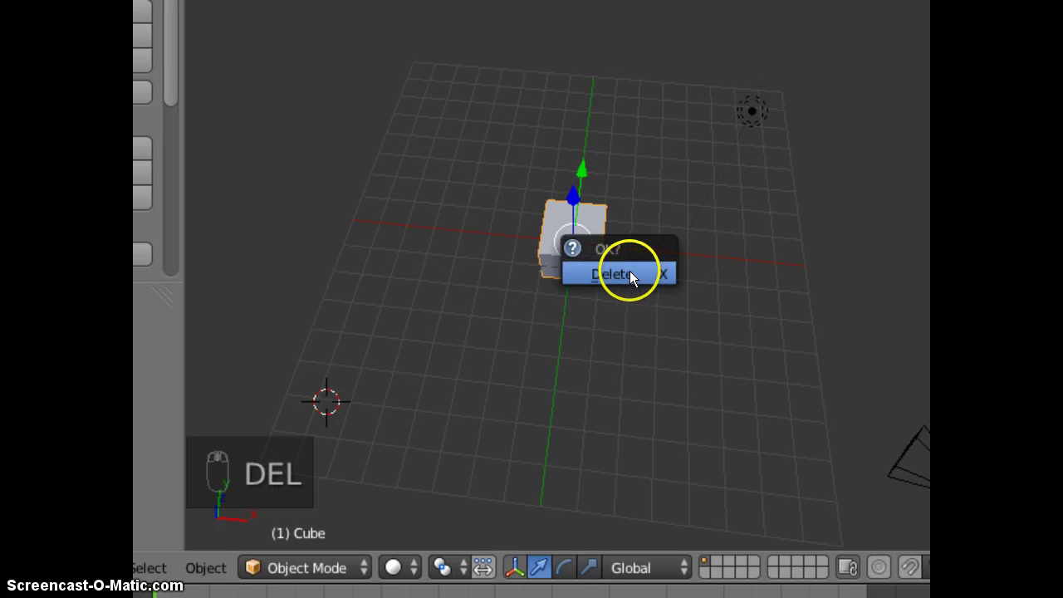
pyautogui.click(629, 274)
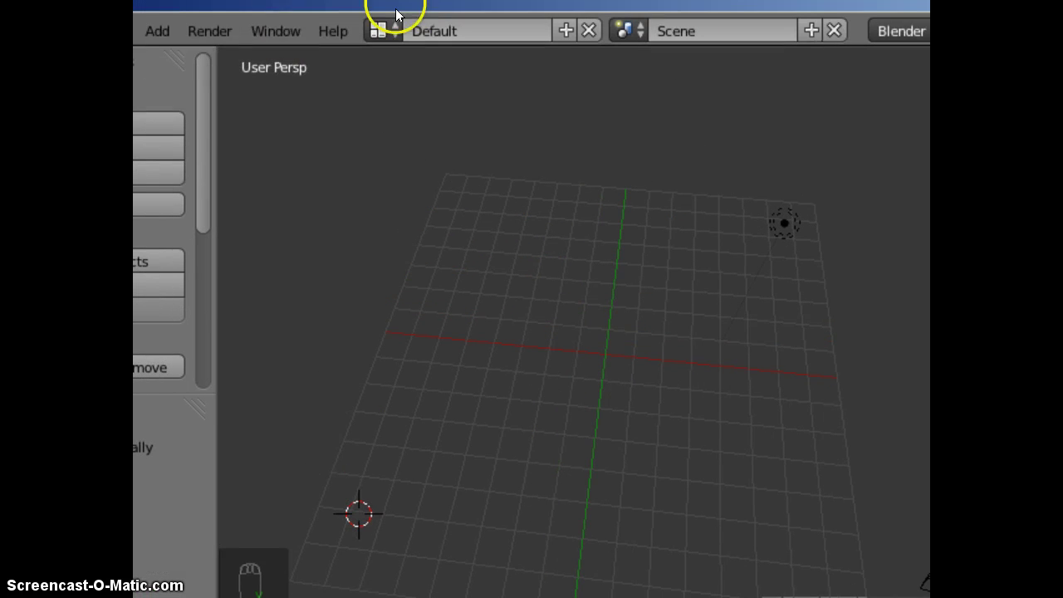
# - Add a text object and move it to the grid centre in top view
pyautogui.click(156, 31)
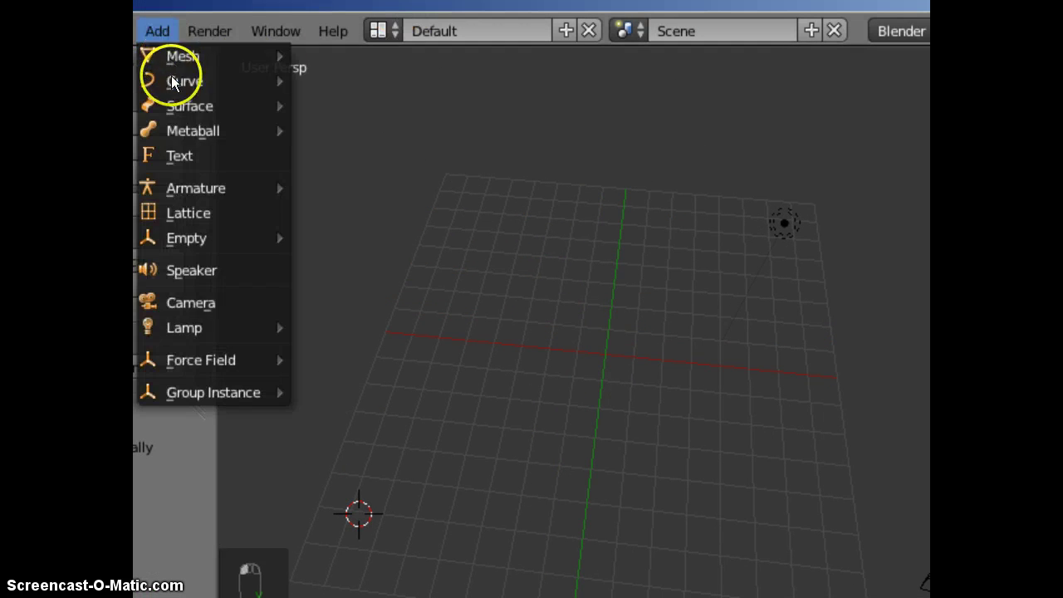
pyautogui.click(177, 160)
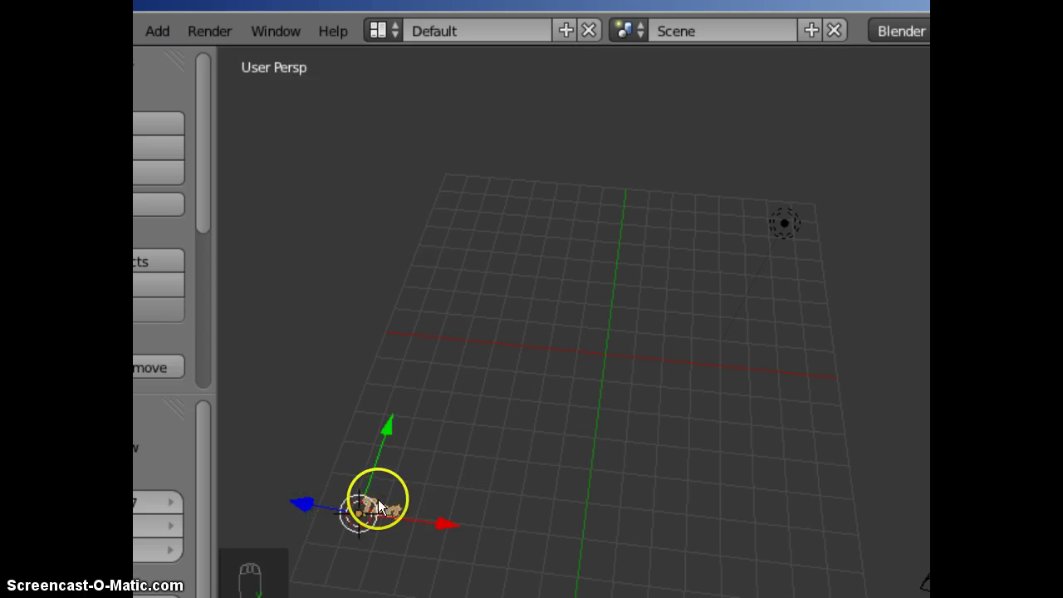
pyautogui.press('KP_7')
pyautogui.press('g')
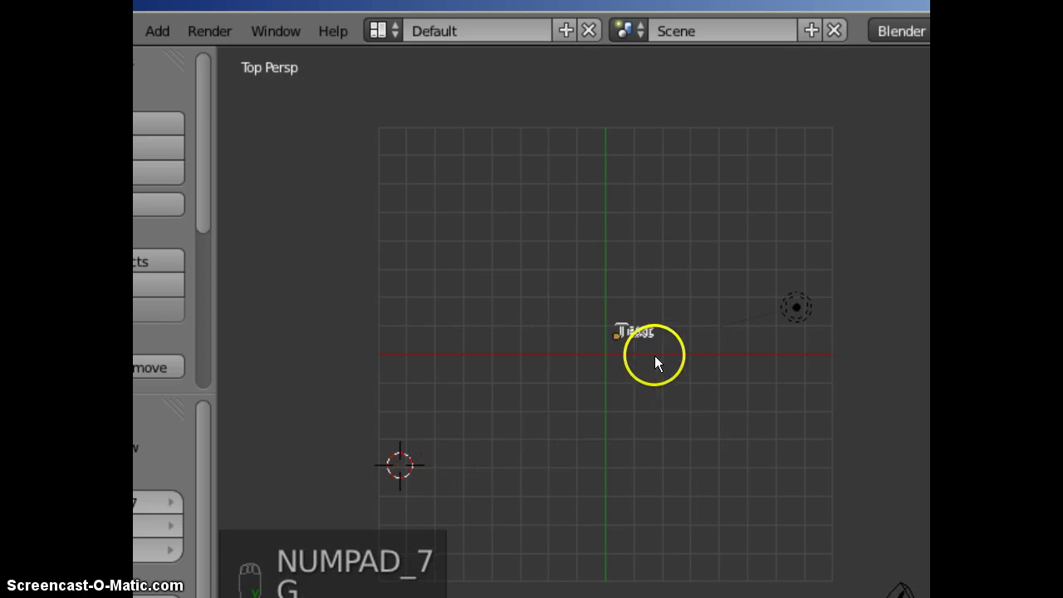
pyautogui.click(633, 382)
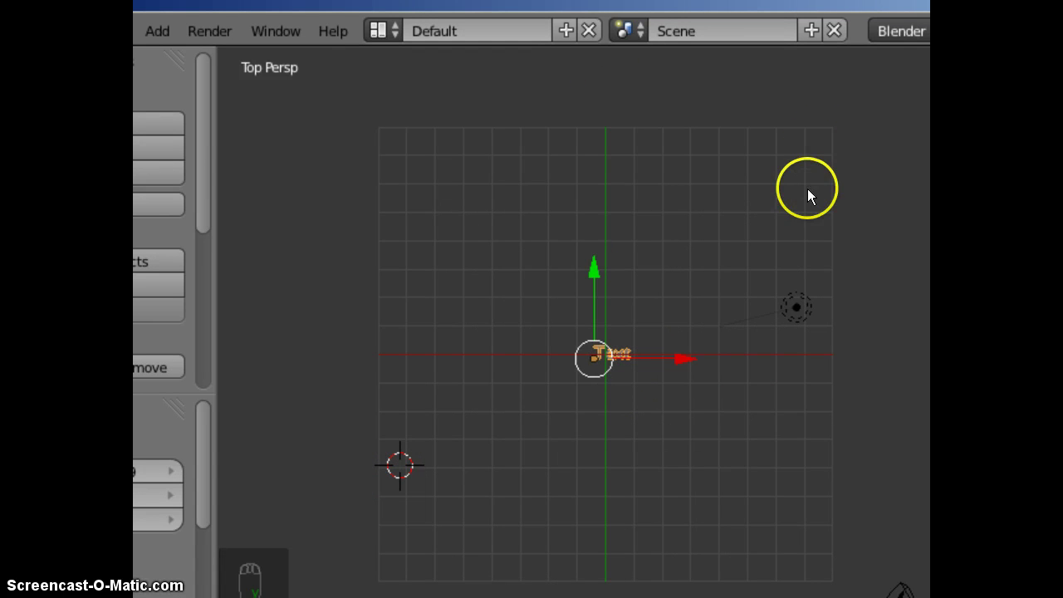
# - Rotate the text object 90° on the X axis so it stands upright
pyautogui.press('n')
pyautogui.scroll(8, 880, 332)
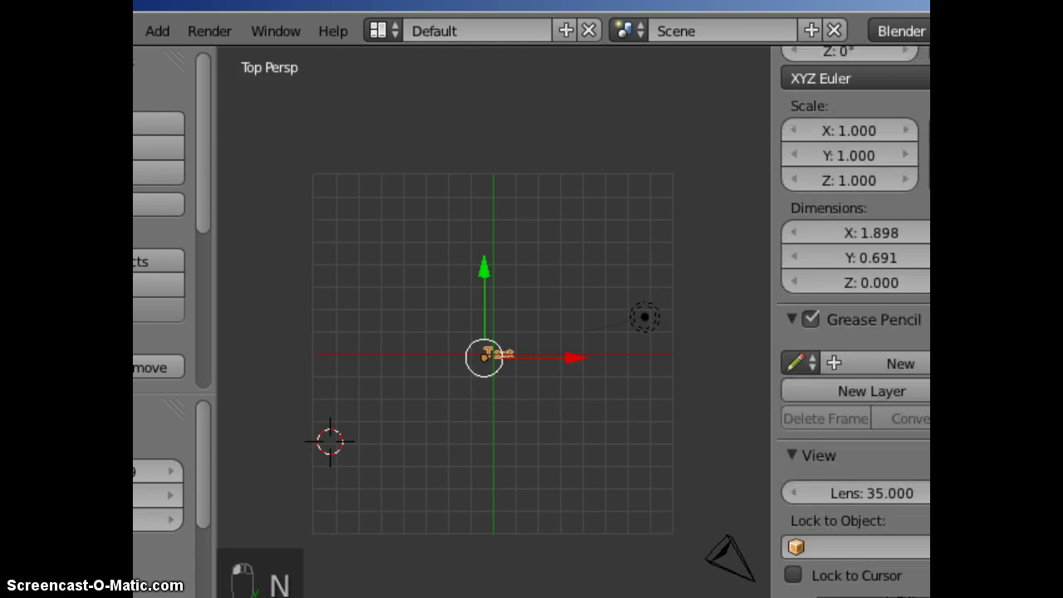
pyautogui.scroll(4, 855, 332)
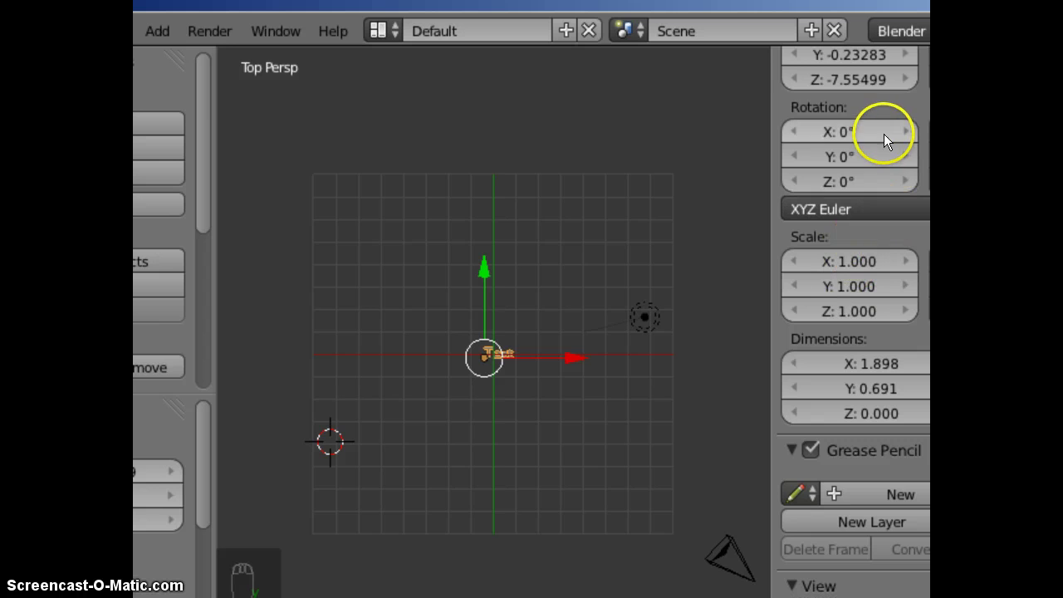
pyautogui.click(849, 130)
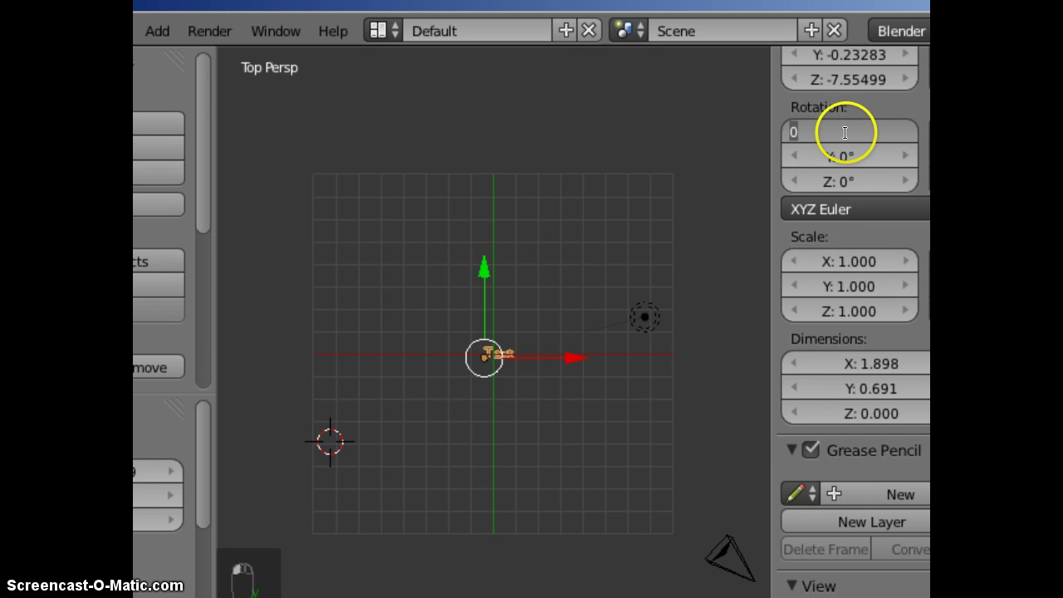
pyautogui.write('90')
pyautogui.press('Return')
pyautogui.moveTo(520, 460); pyautogui.dragTo(461, 455, button='middle')
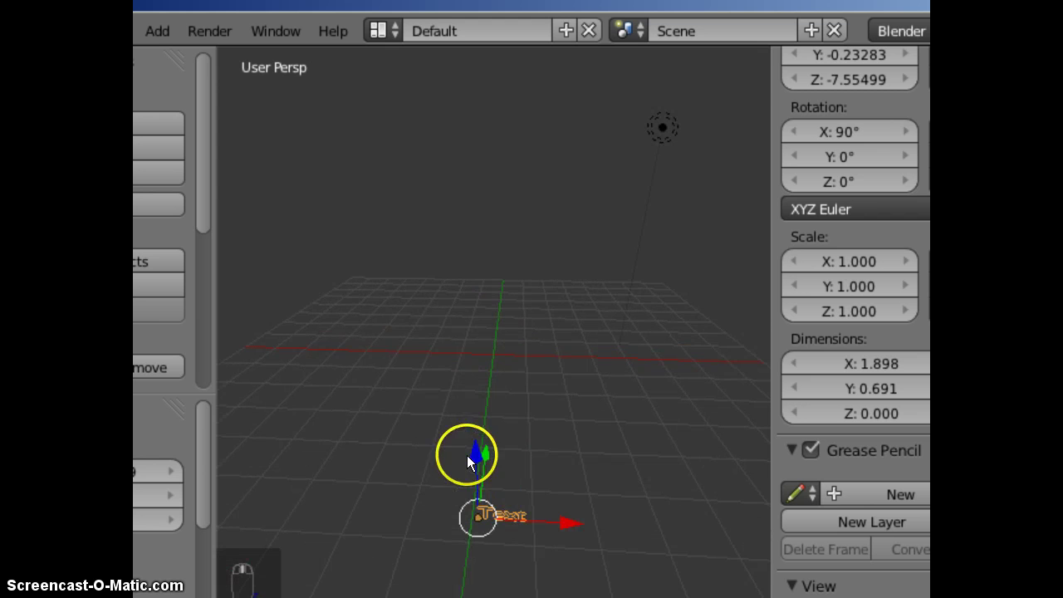
# - In Right view, lift the text along Z so it rests on the grid
pyautogui.press('KP_3')
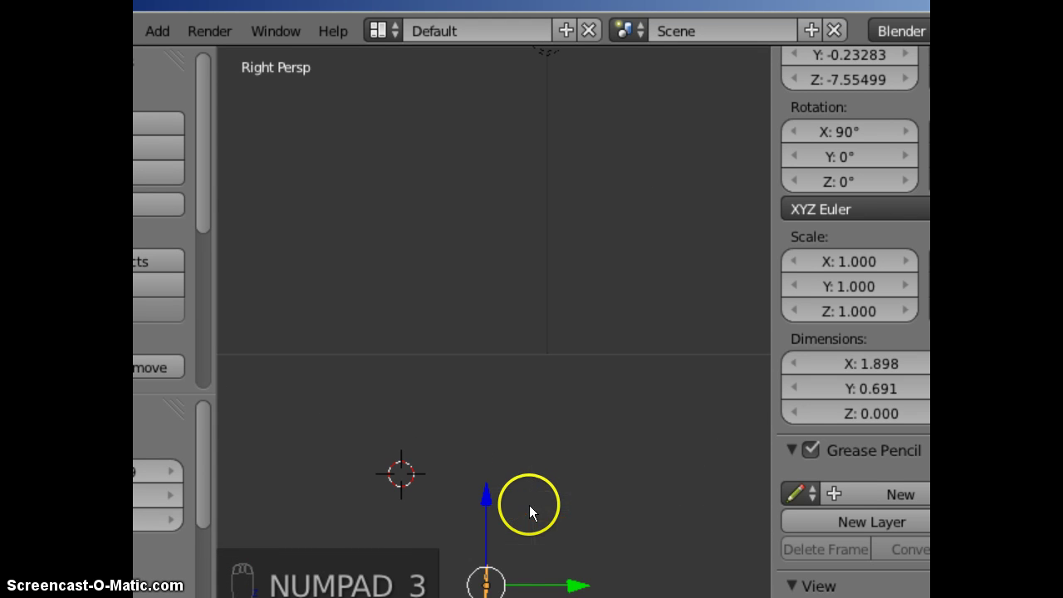
pyautogui.moveTo(485, 497); pyautogui.dragTo(488, 263)
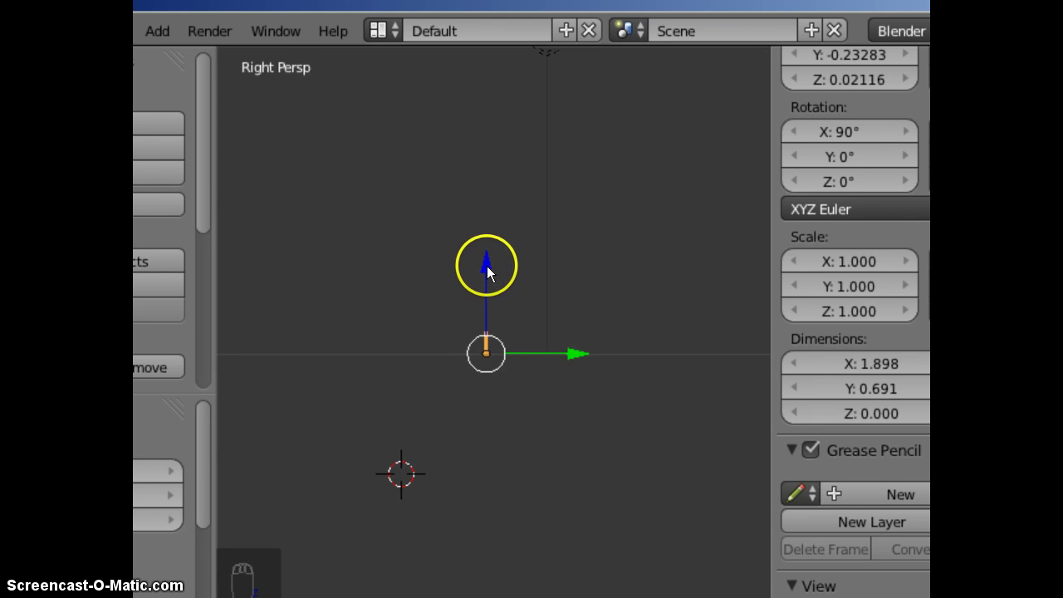
pyautogui.scroll(1, 537, 420)
pyautogui.scroll(2, 537, 420)
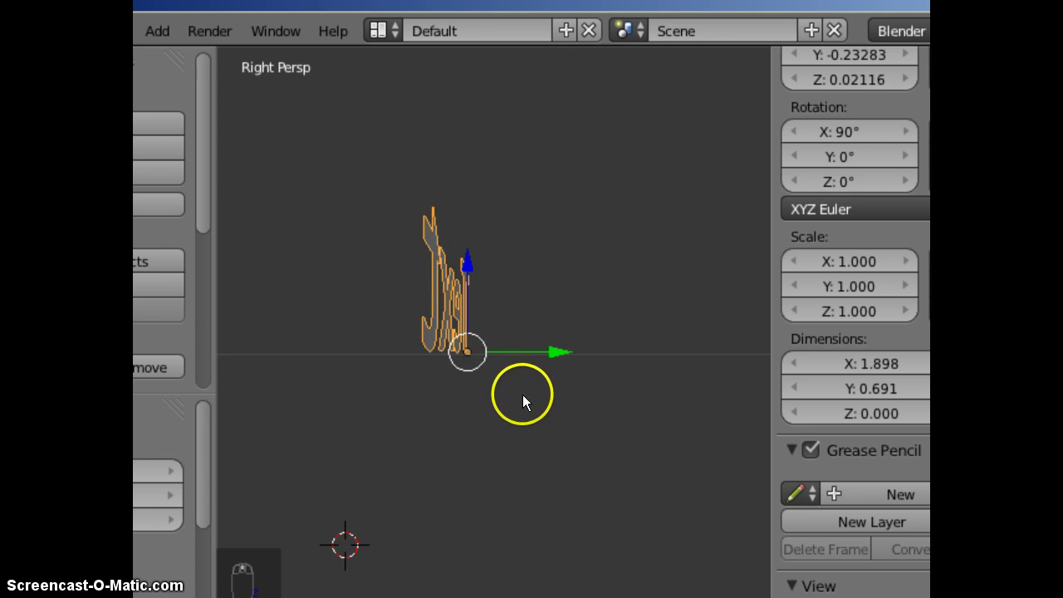
pyautogui.moveTo(523, 401); pyautogui.dragTo(589, 381, button='middle')
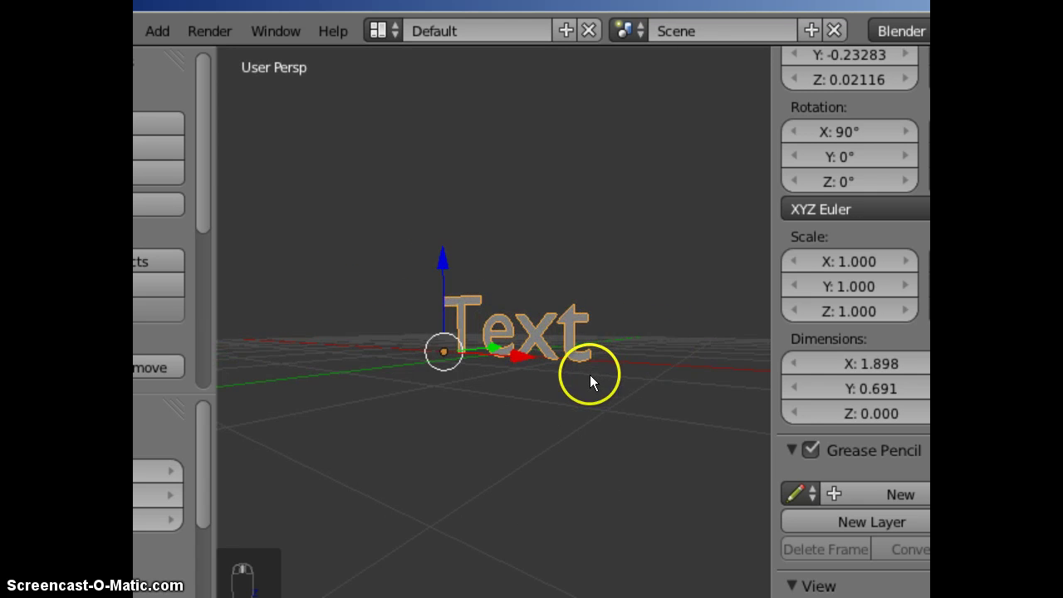
pyautogui.scroll(-5, 589, 374)
pyautogui.moveTo(489, 360); pyautogui.dragTo(657, 360, button='middle')
# - Move the camera closer to the text, rotate it, and check the camera view
pyautogui.rightClick(701, 238)
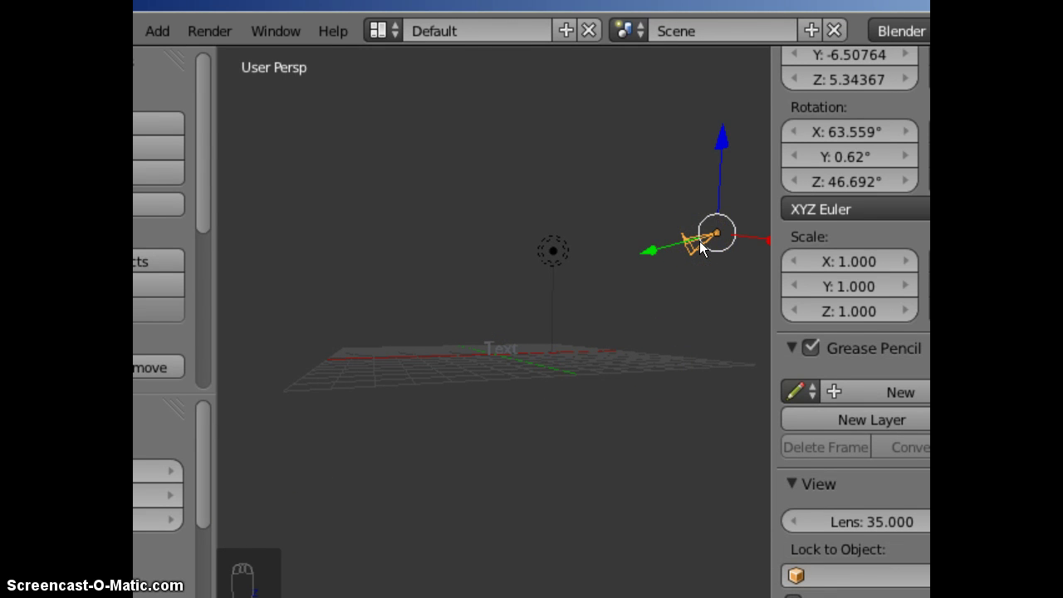
pyautogui.press('g')
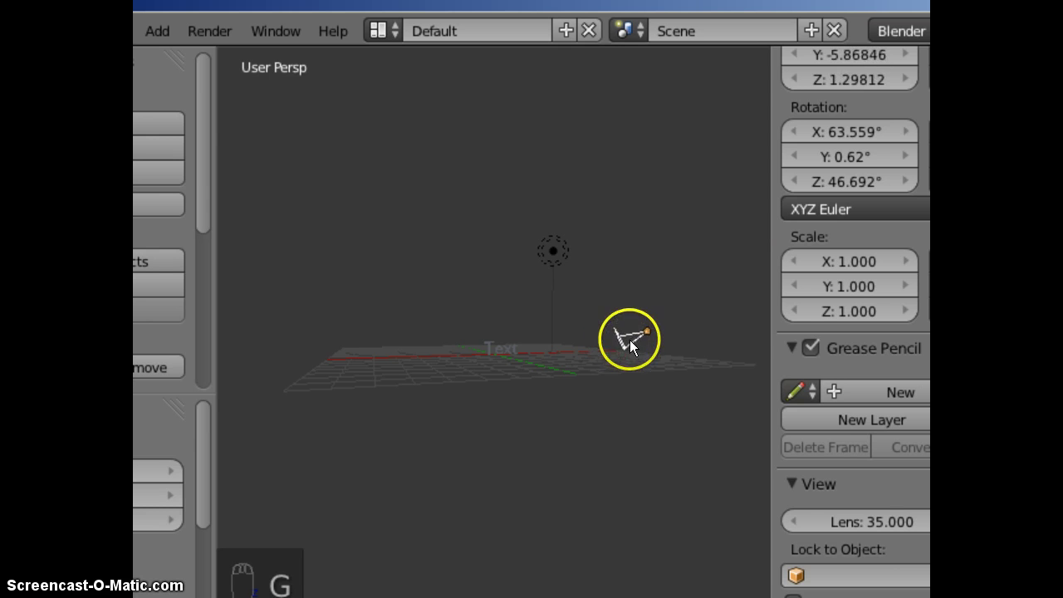
pyautogui.click(629, 345)
pyautogui.press('r')
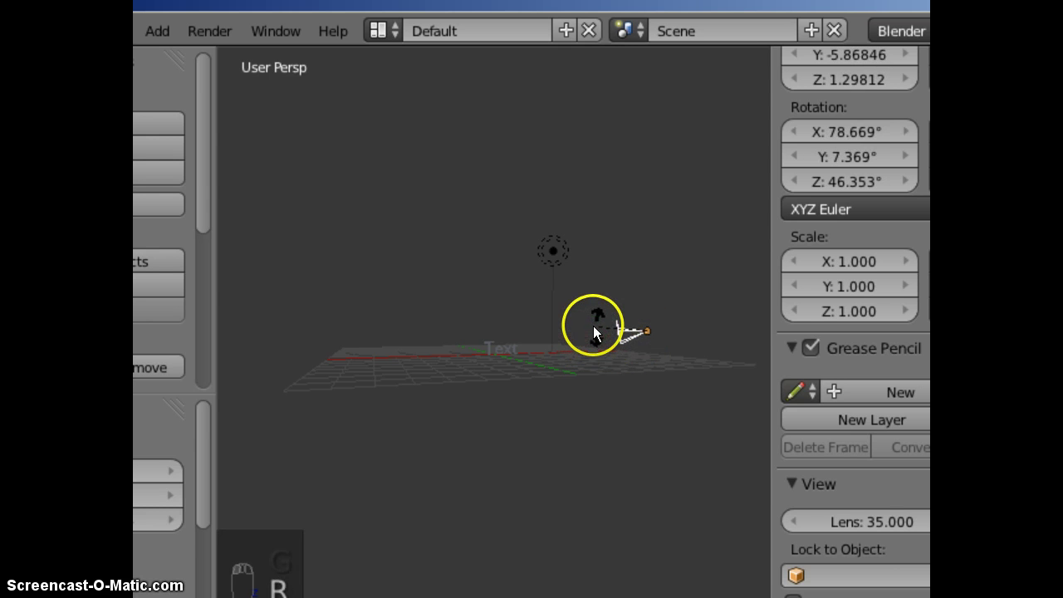
pyautogui.click(593, 325)
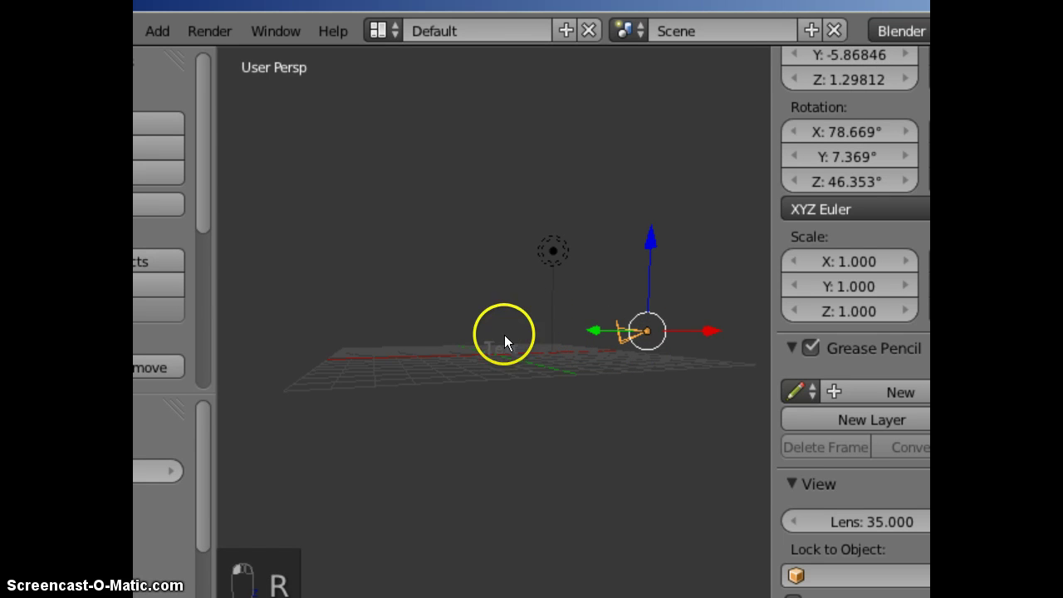
pyautogui.press('KP_0')
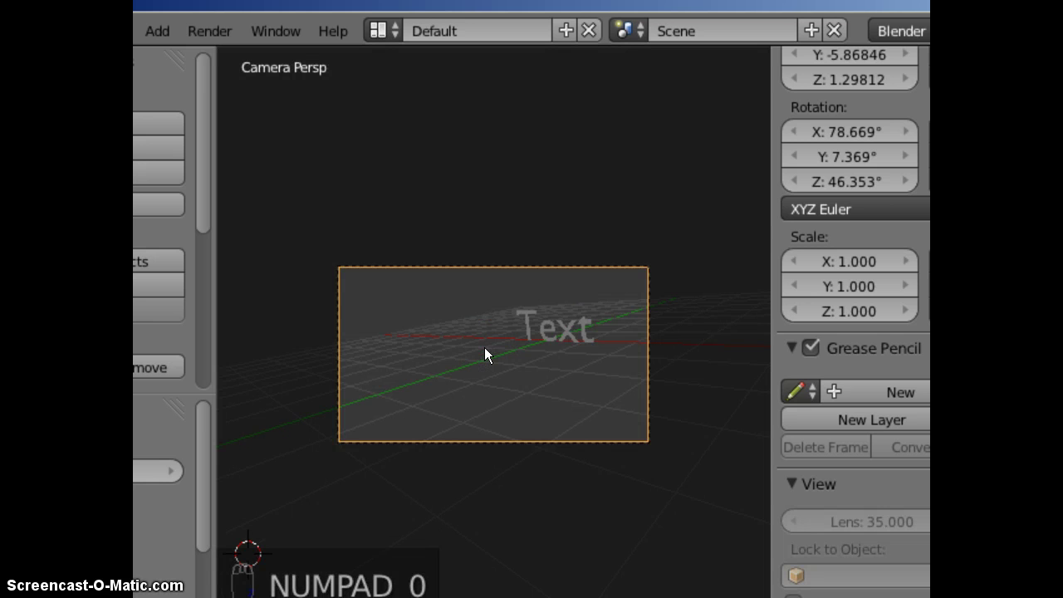
# - Re-aim and shift the camera nearer the text until it frames the shot
pyautogui.press('r')
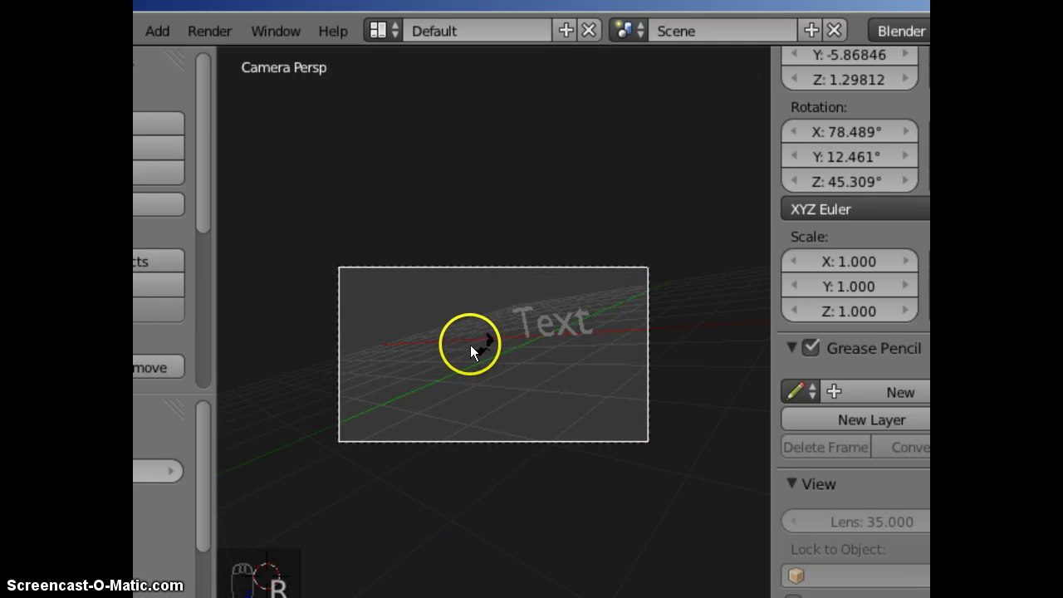
pyautogui.click(483, 346)
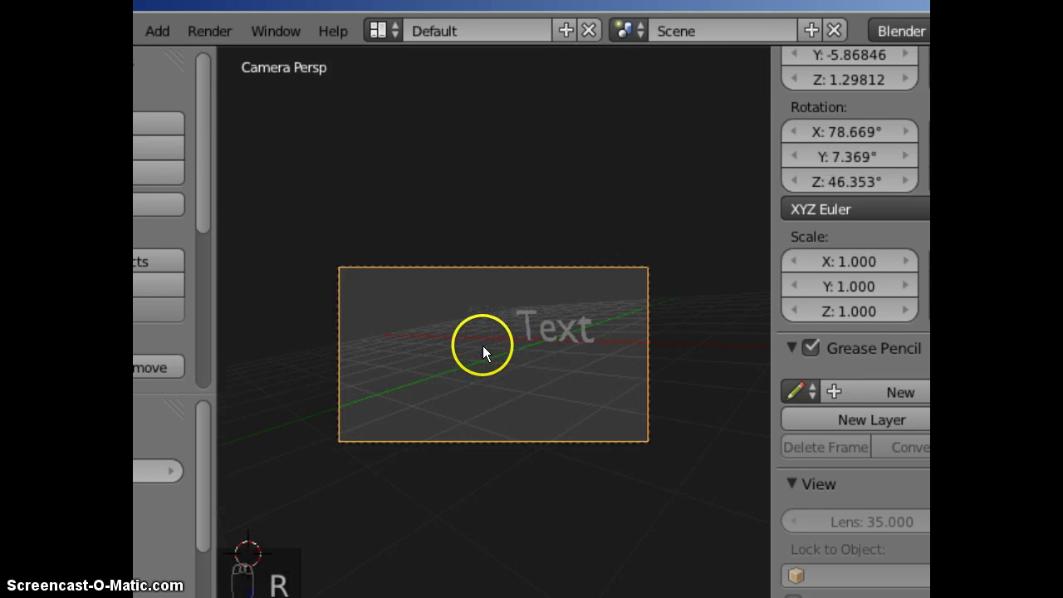
pyautogui.press('g')
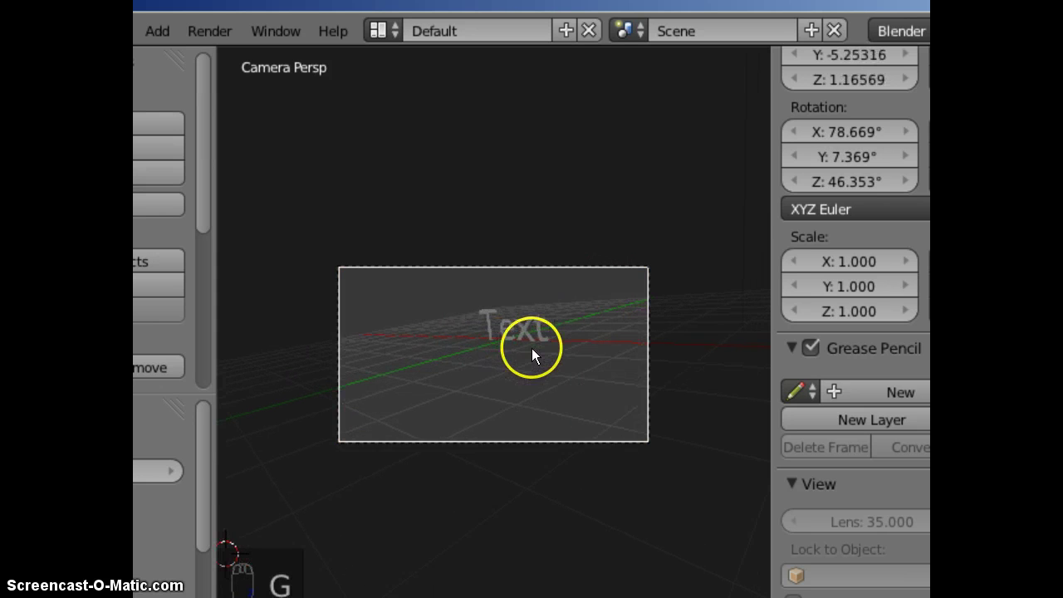
pyautogui.click(469, 388)
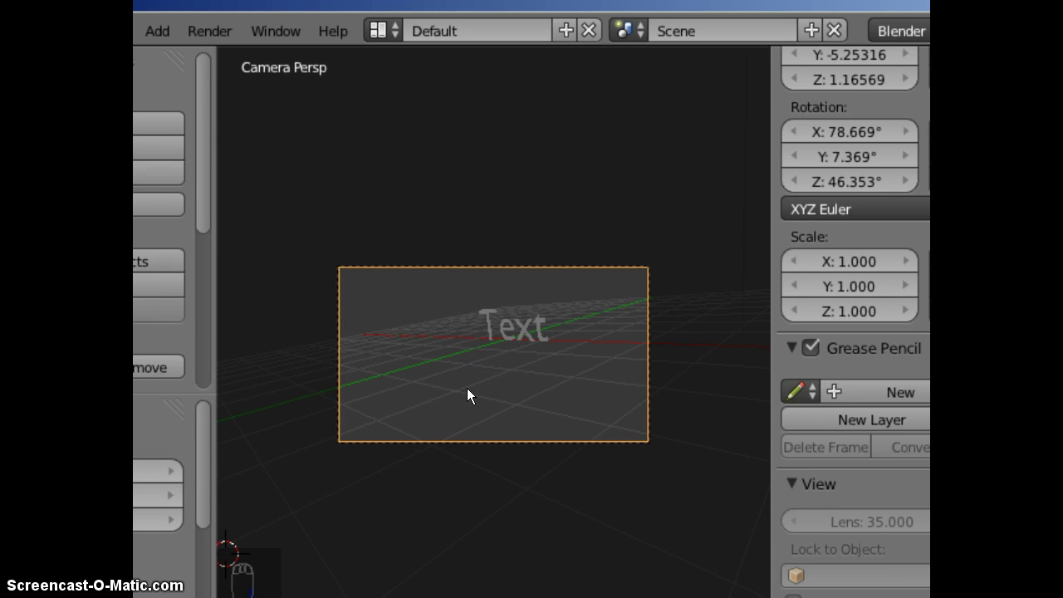
pyautogui.press('KP_7')
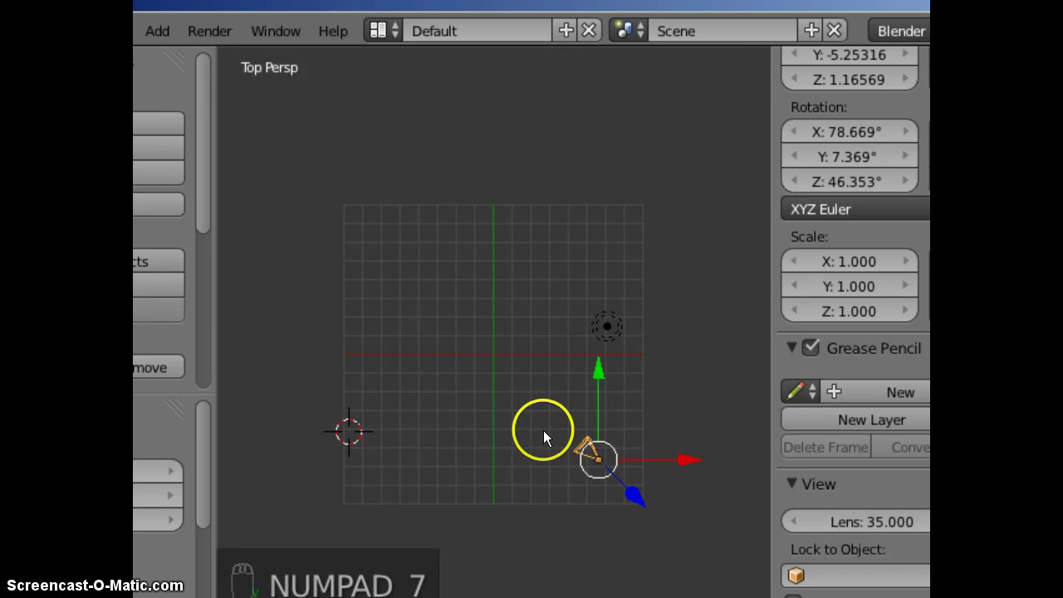
pyautogui.press('g')
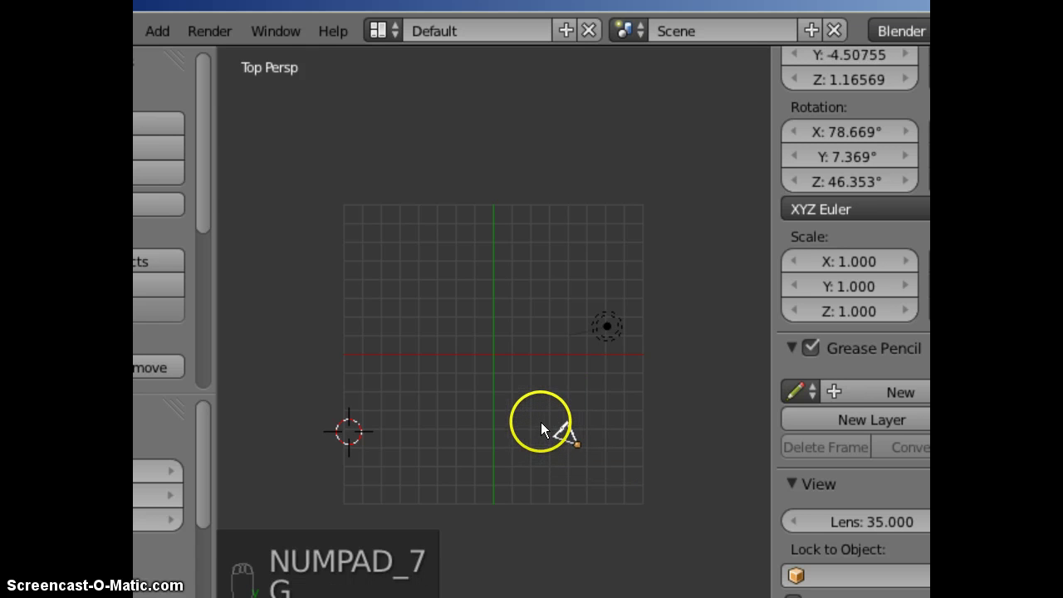
pyautogui.click(526, 410)
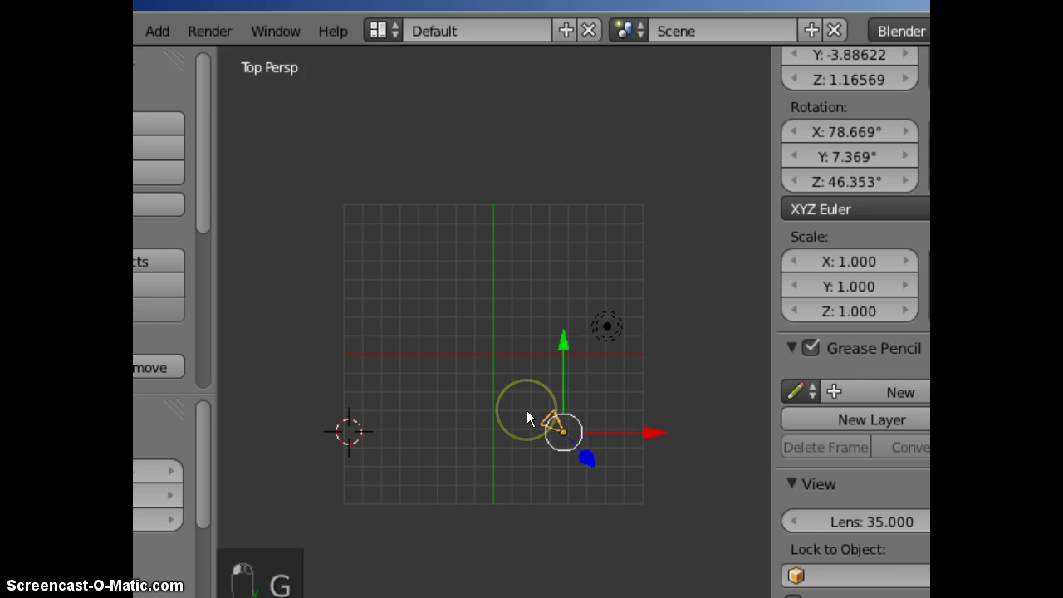
pyautogui.press('KP_0')
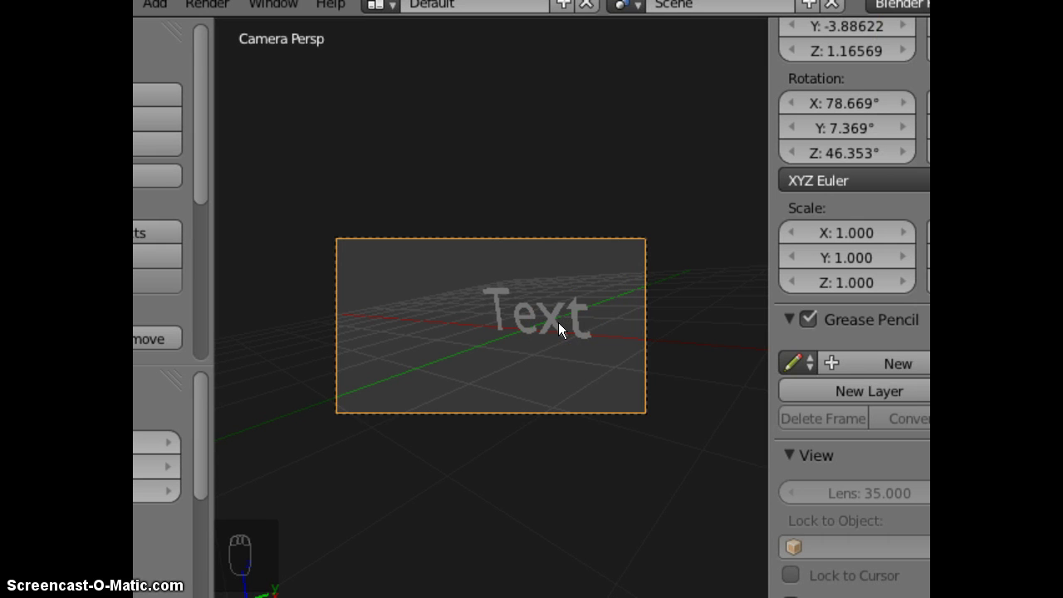
# - Change the text object's content to '3D Text'
pyautogui.rightClick(559, 324)
pyautogui.press('Tab')
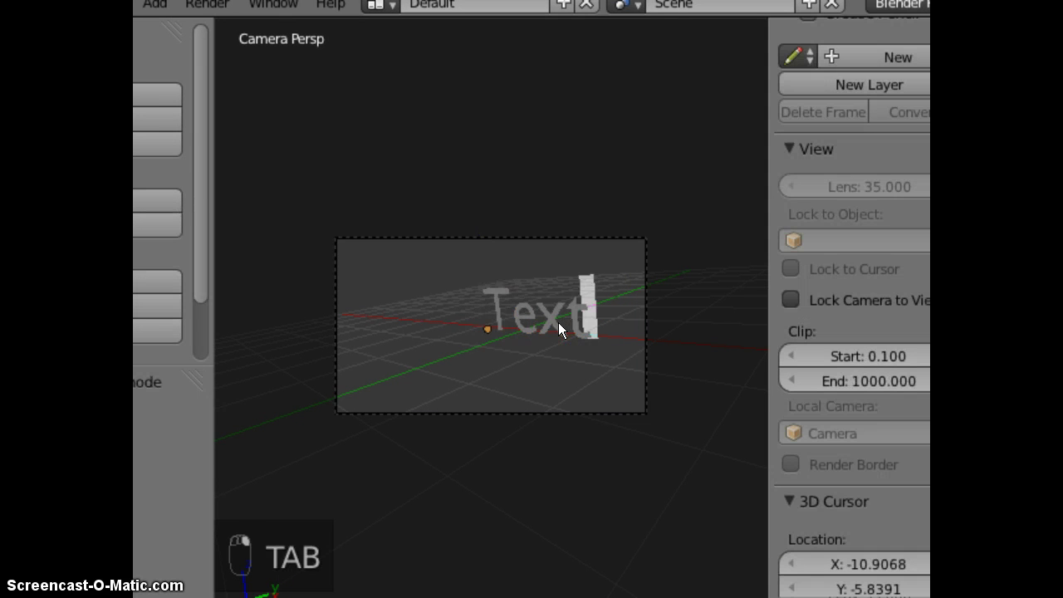
pyautogui.press('BackSpace')
pyautogui.press('BackSpace')
pyautogui.press('BackSpace')
pyautogui.press('BackSpace')
pyautogui.press('BackSpace')
pyautogui.press('BackSpace')
pyautogui.press('BackSpace')
pyautogui.write('3')
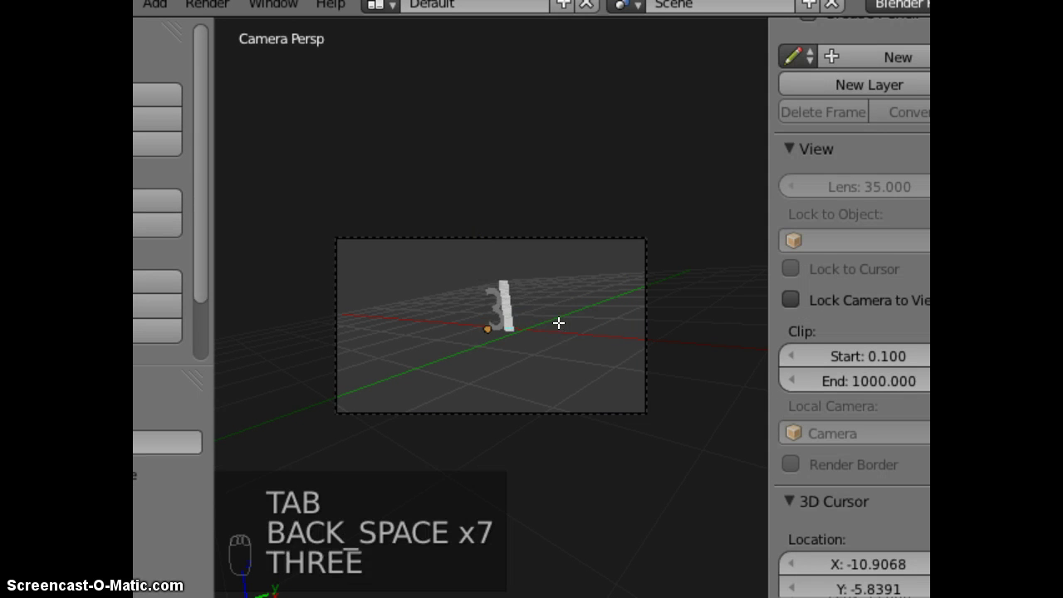
pyautogui.write('D Text')
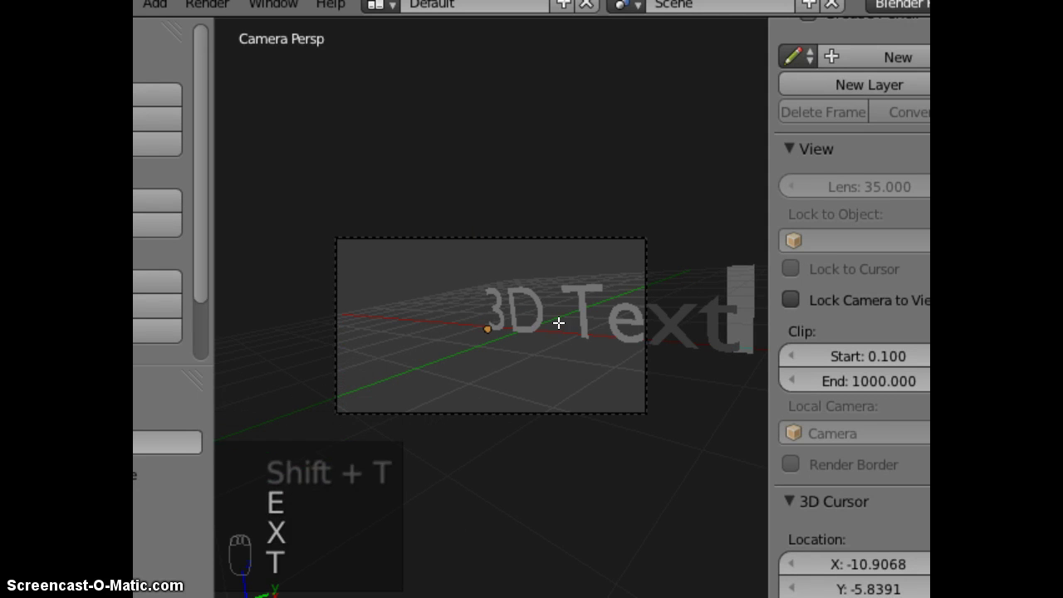
pyautogui.press('Return')
pyautogui.press('BackSpace')
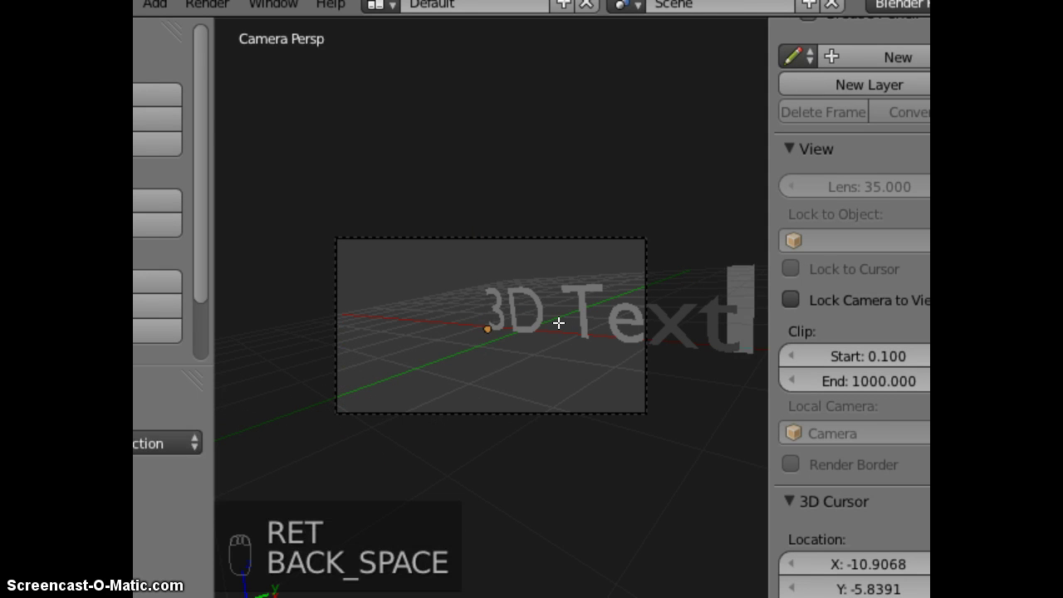
pyautogui.press('Tab')
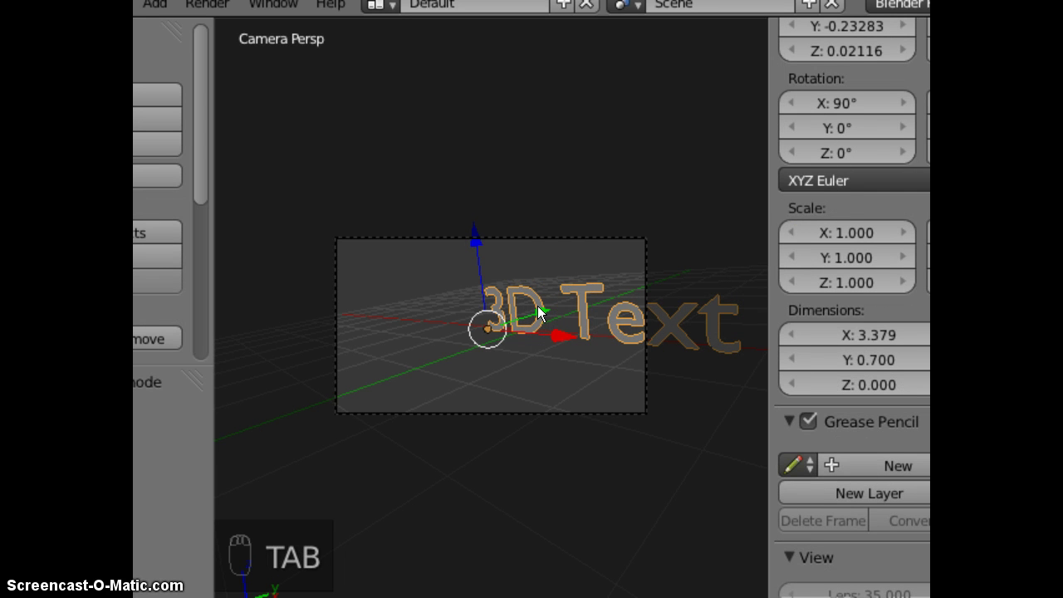
# - Nudge the camera so the text fits the frame, then reselect the text
pyautogui.rightClick(550, 240)
pyautogui.press('g')
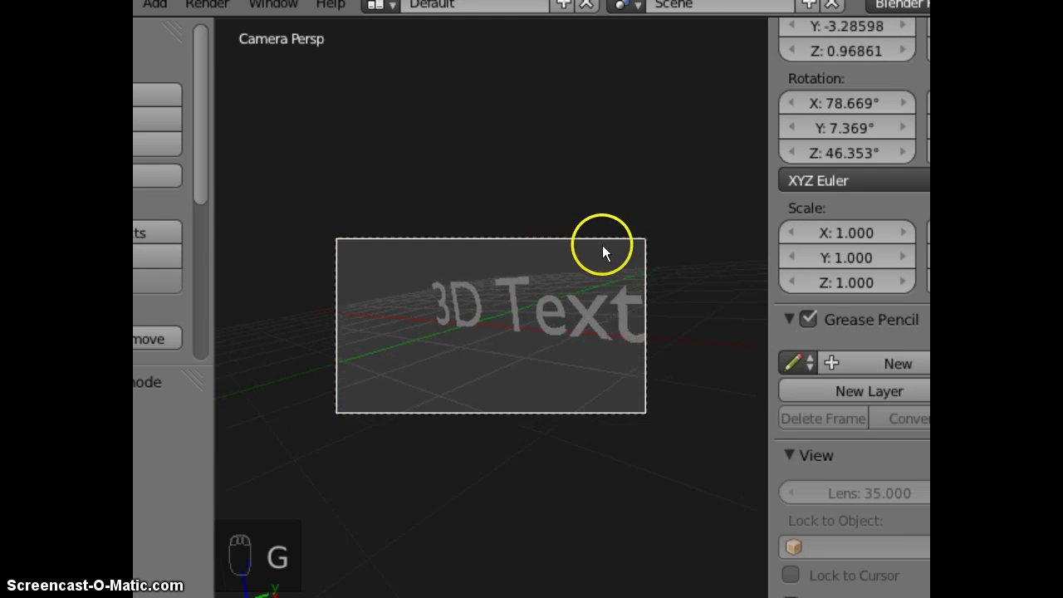
pyautogui.click(623, 242)
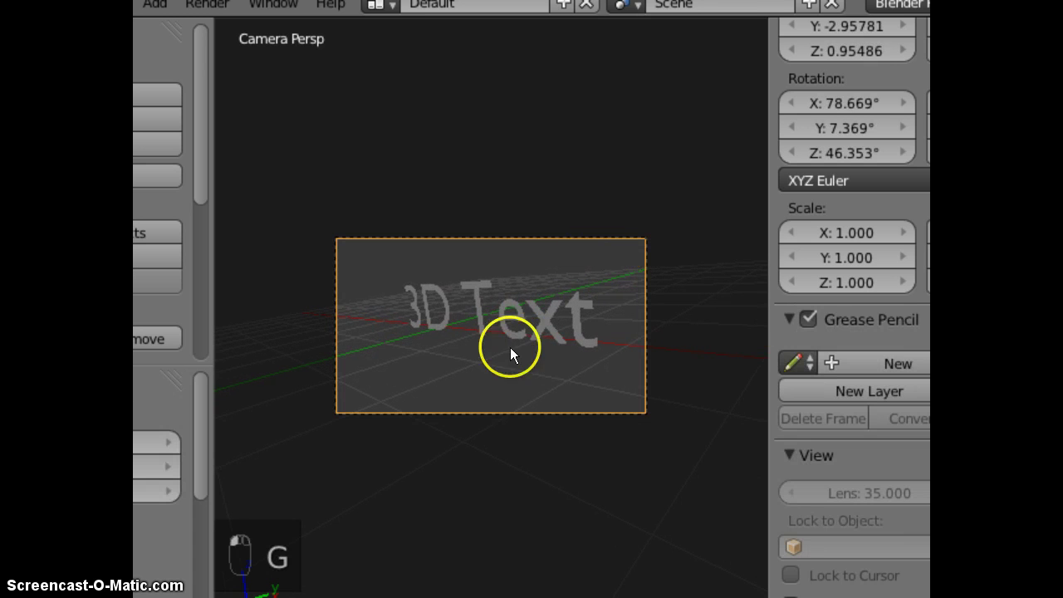
pyautogui.rightClick(479, 302)
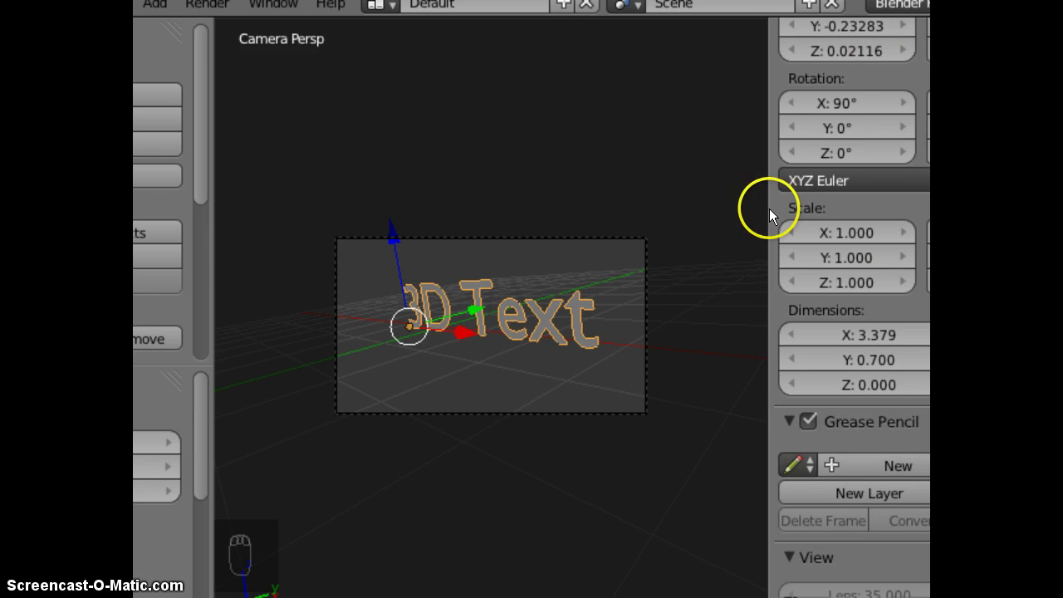
# - Set the text's Extrude to 0.2 and raise its Bevel Depth to 0.004
pyautogui.press('n')
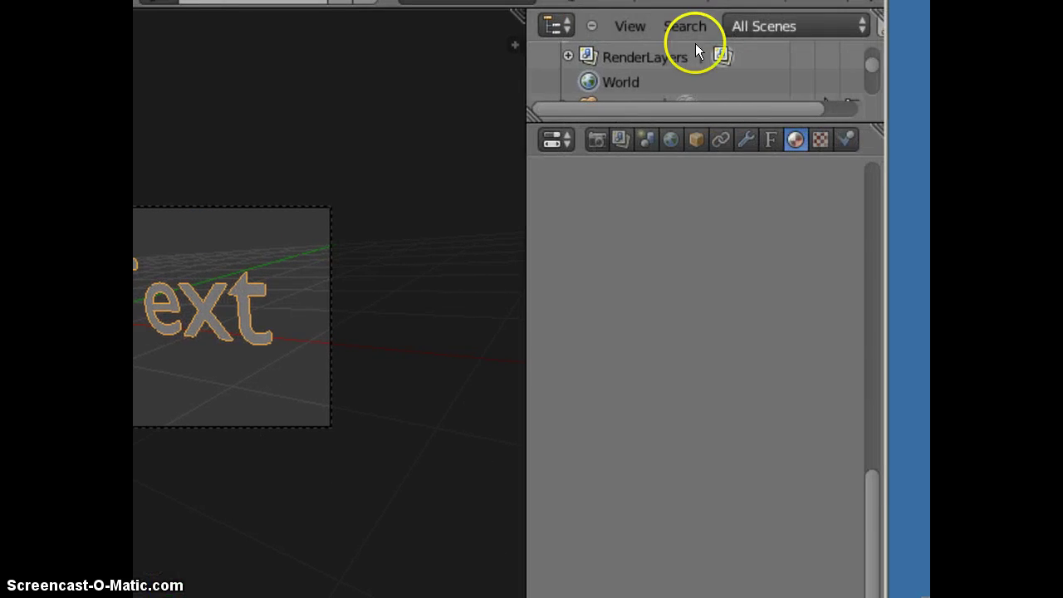
pyautogui.click(769, 139)
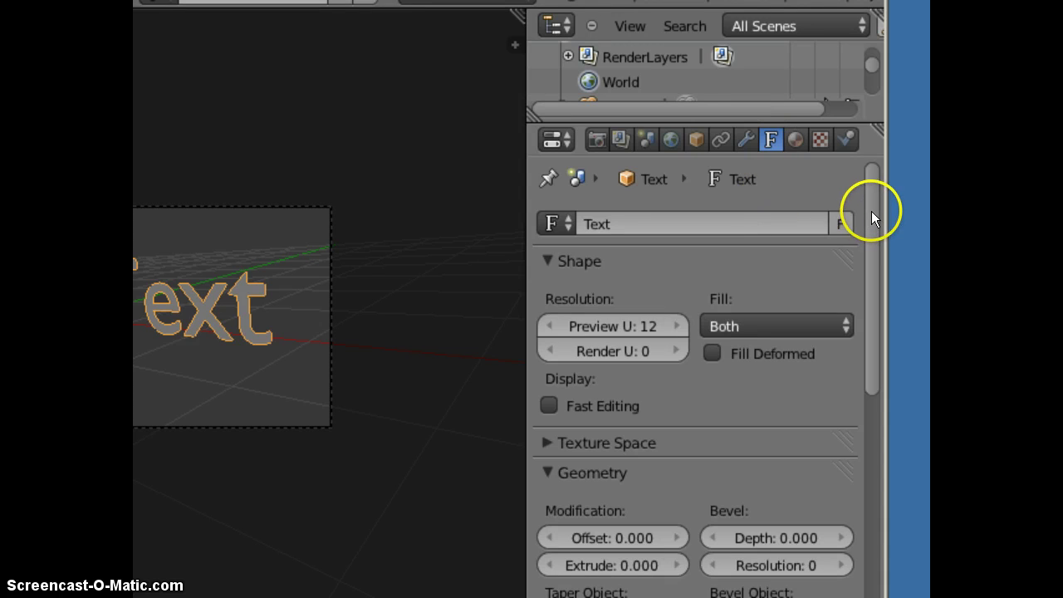
pyautogui.moveTo(871, 216); pyautogui.dragTo(868, 297)
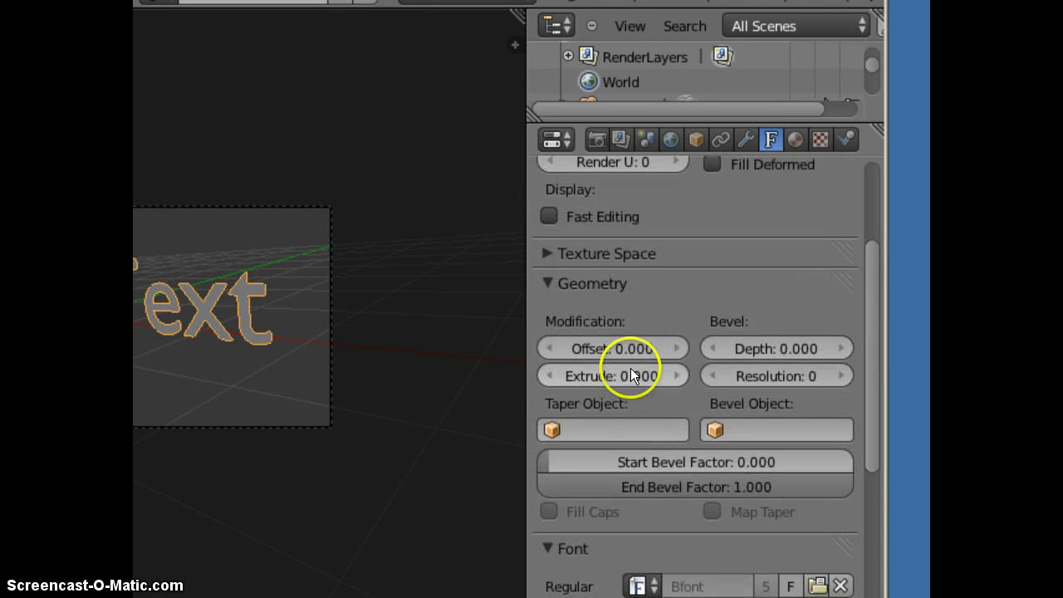
pyautogui.click(628, 375)
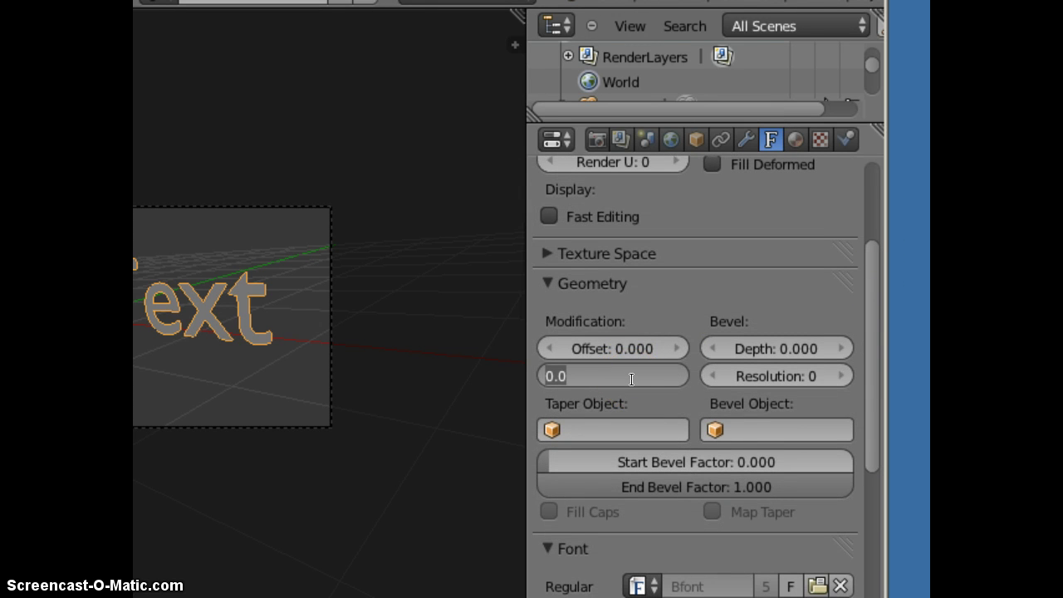
pyautogui.write('.2')
pyautogui.press('Return')
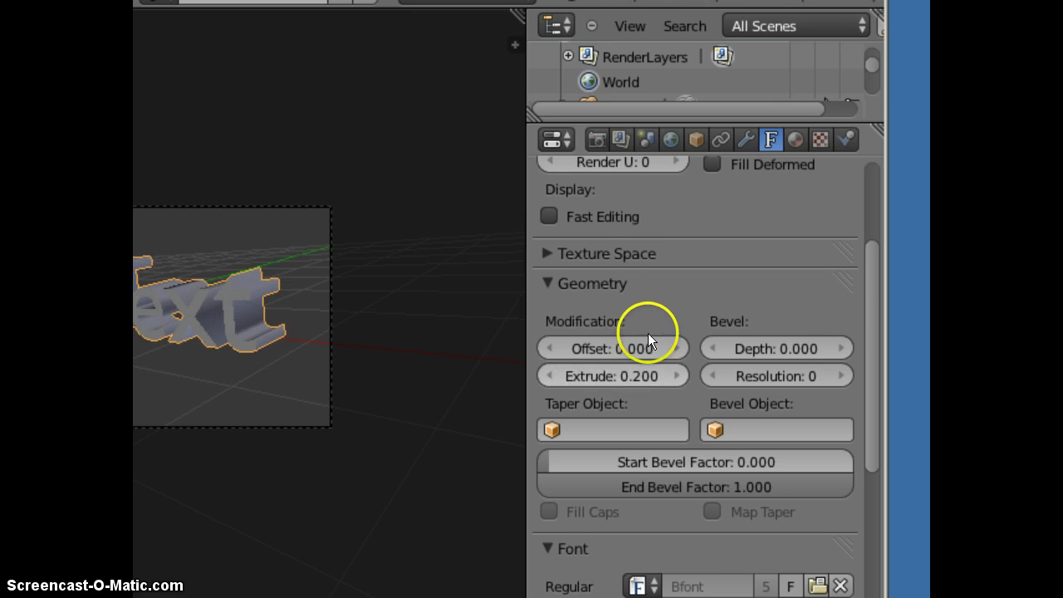
pyautogui.click(838, 349)
pyautogui.click(841, 349)
pyautogui.click(841, 349)
pyautogui.click(841, 349)
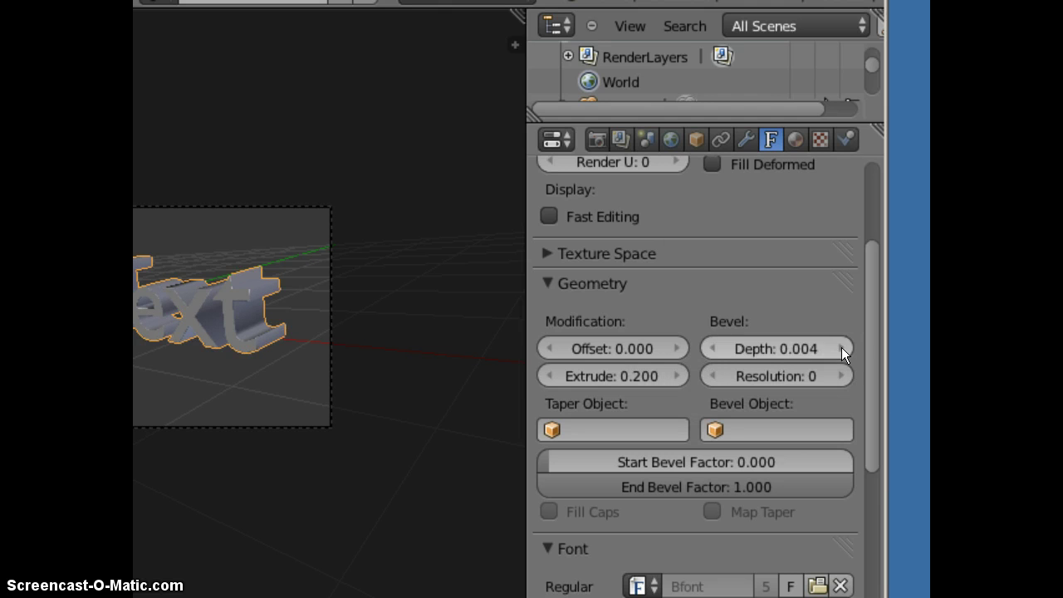
pyautogui.click(841, 348)
pyautogui.click(841, 348)
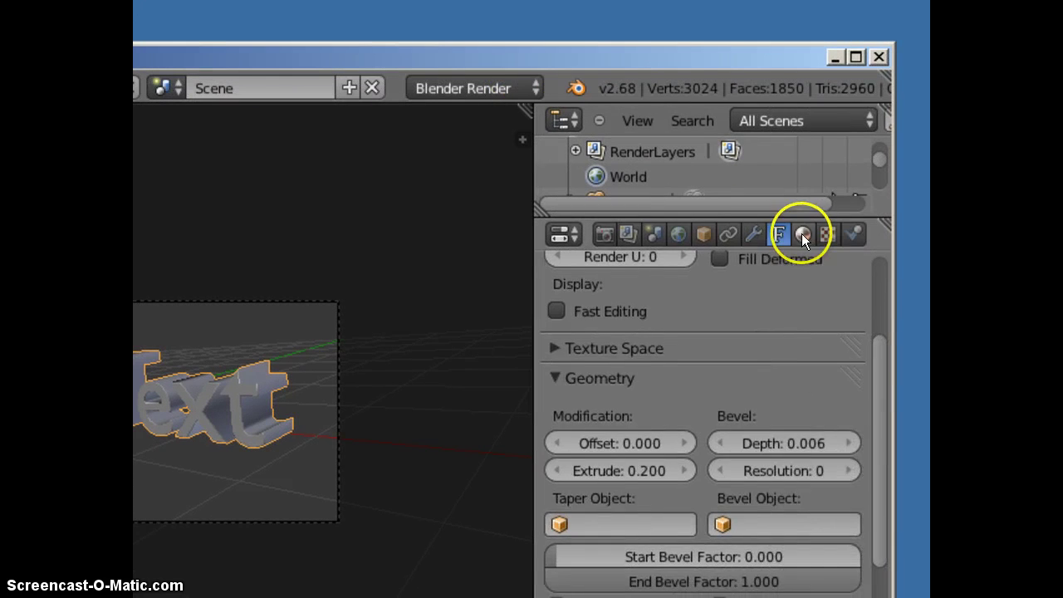
# - Create a new material for the text and add a Wood texture to it
pyautogui.click(870, 235)
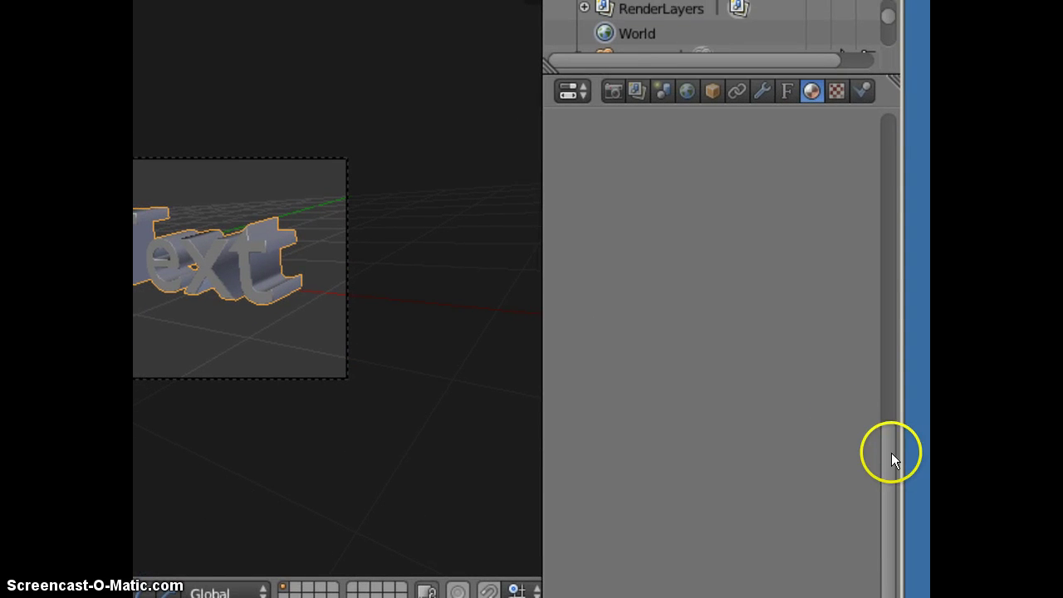
pyautogui.moveTo(889, 452); pyautogui.dragTo(869, 112)
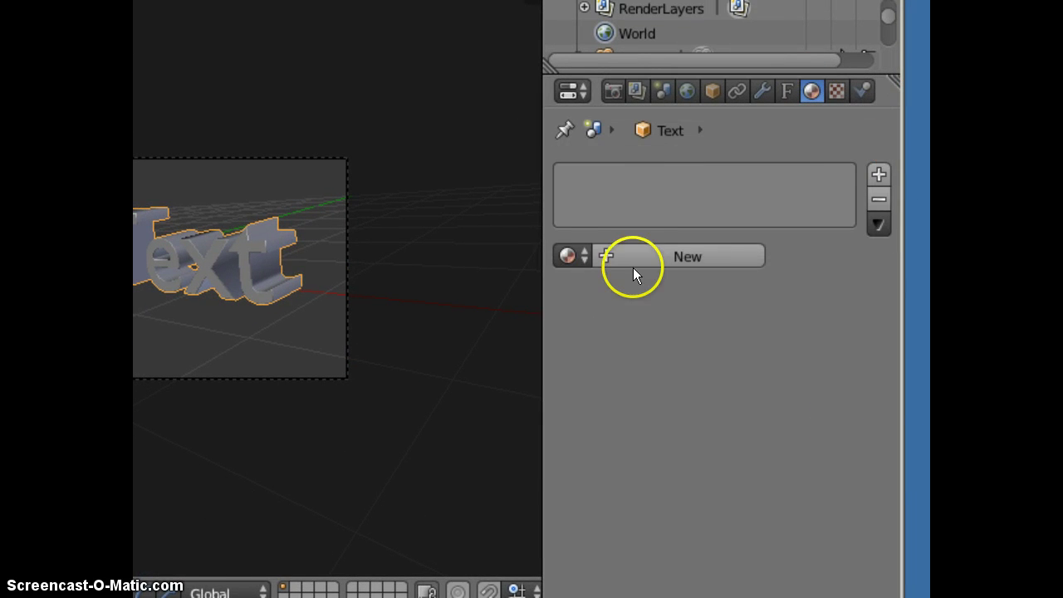
pyautogui.click(637, 255)
pyautogui.click(835, 93)
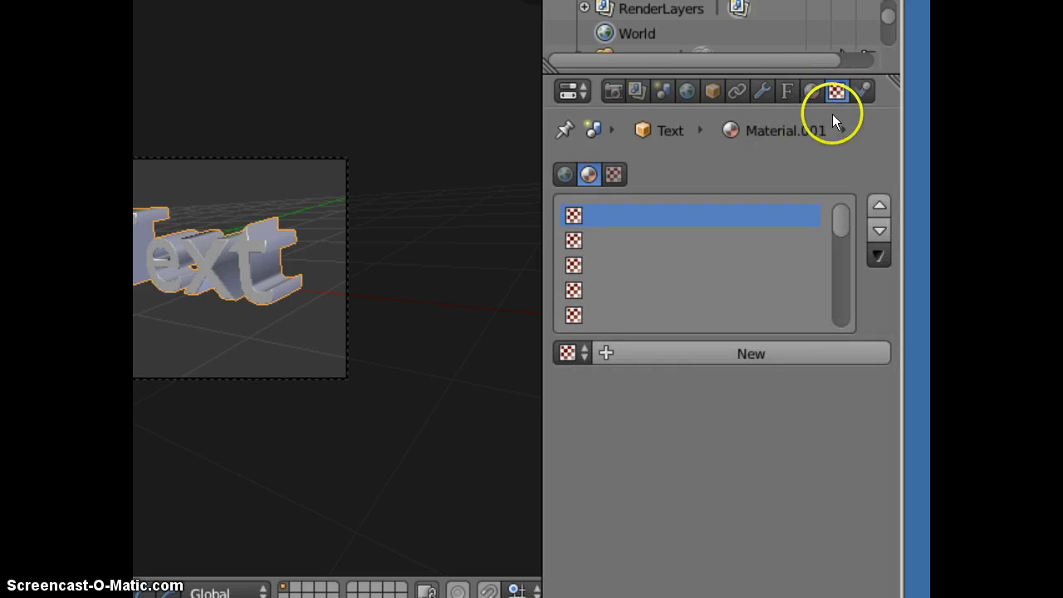
pyautogui.click(703, 352)
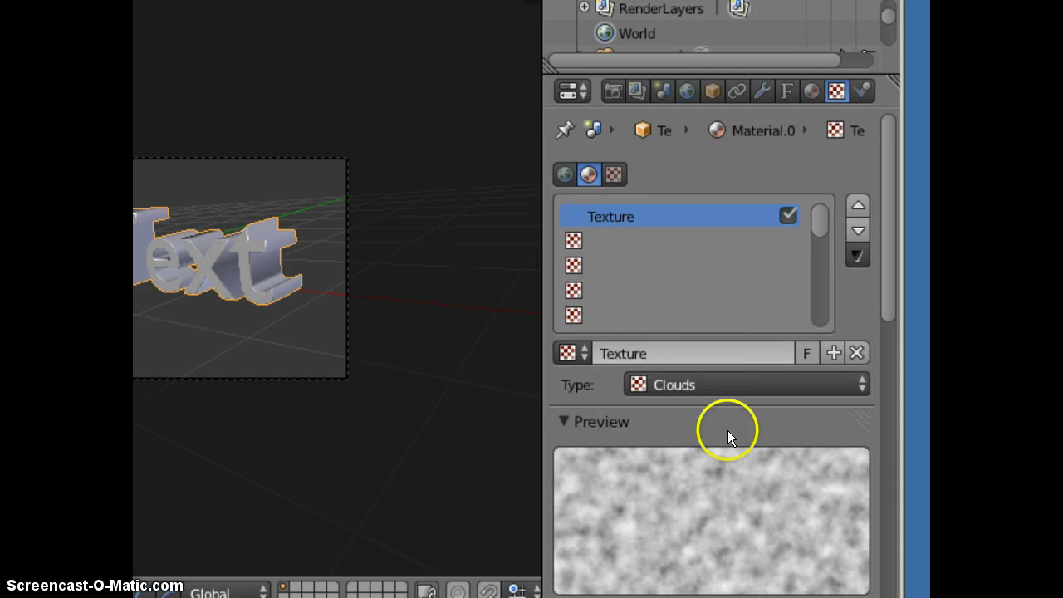
pyautogui.click(710, 384)
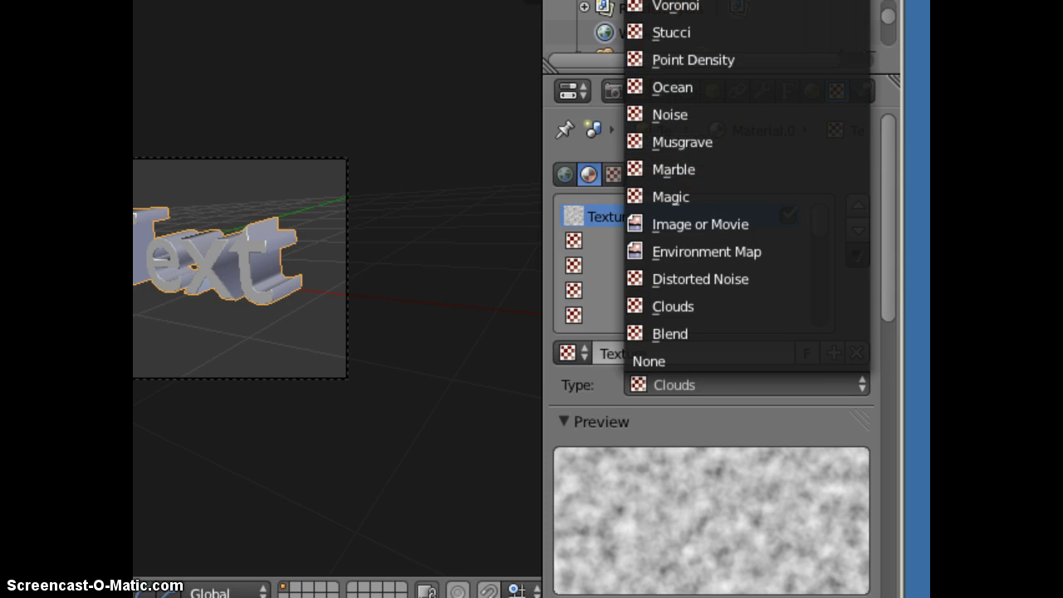
pyautogui.scroll(1, 739, 16)
pyautogui.click(686, 2)
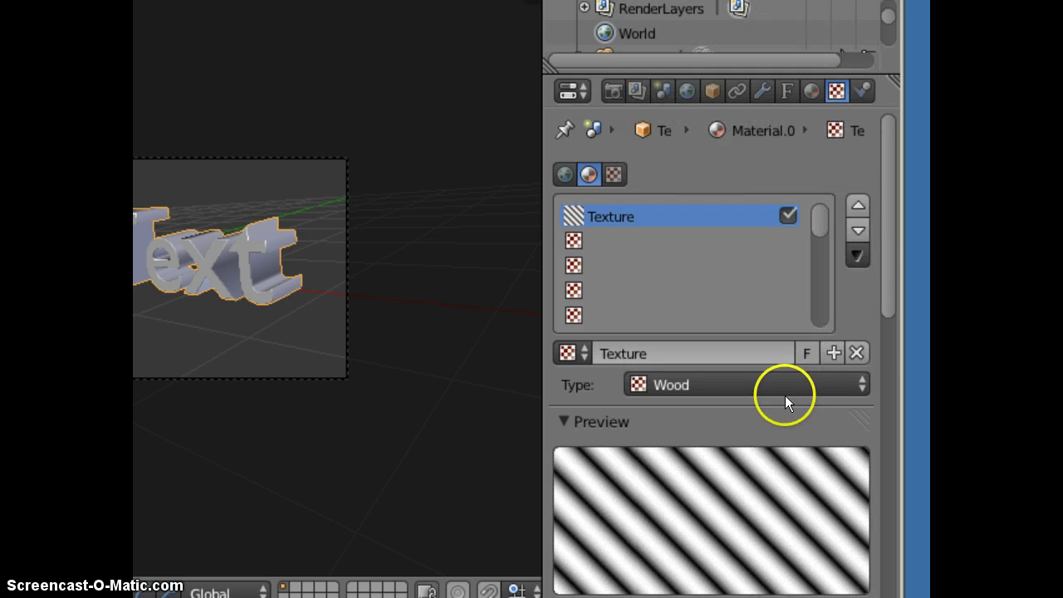
# - Set the wood texture's influence colour to green
pyautogui.moveTo(886, 242); pyautogui.dragTo(783, 562)
pyautogui.scroll(-2, 885, 509)
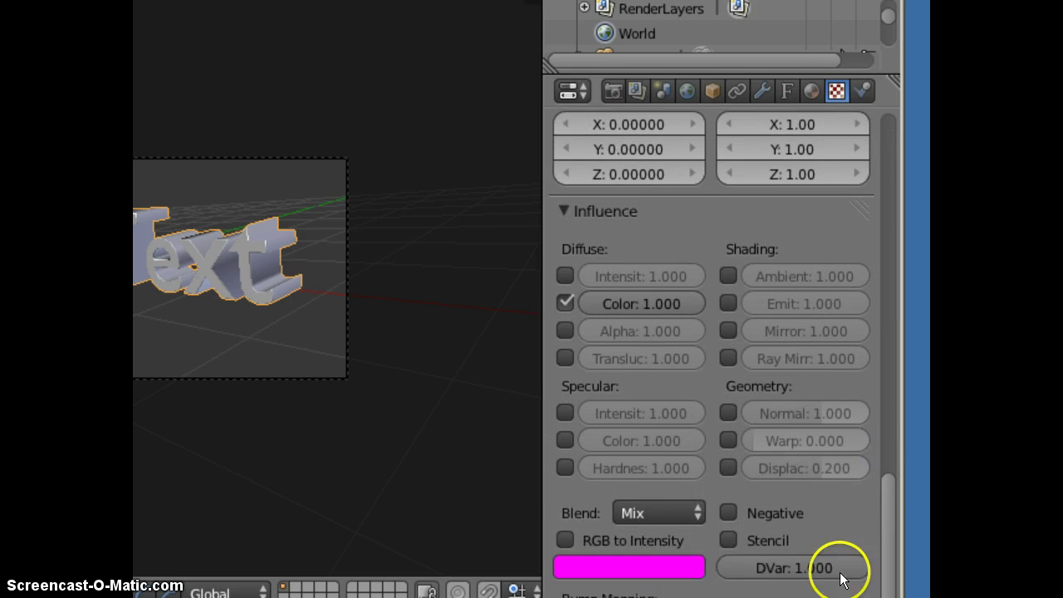
pyautogui.click(622, 570)
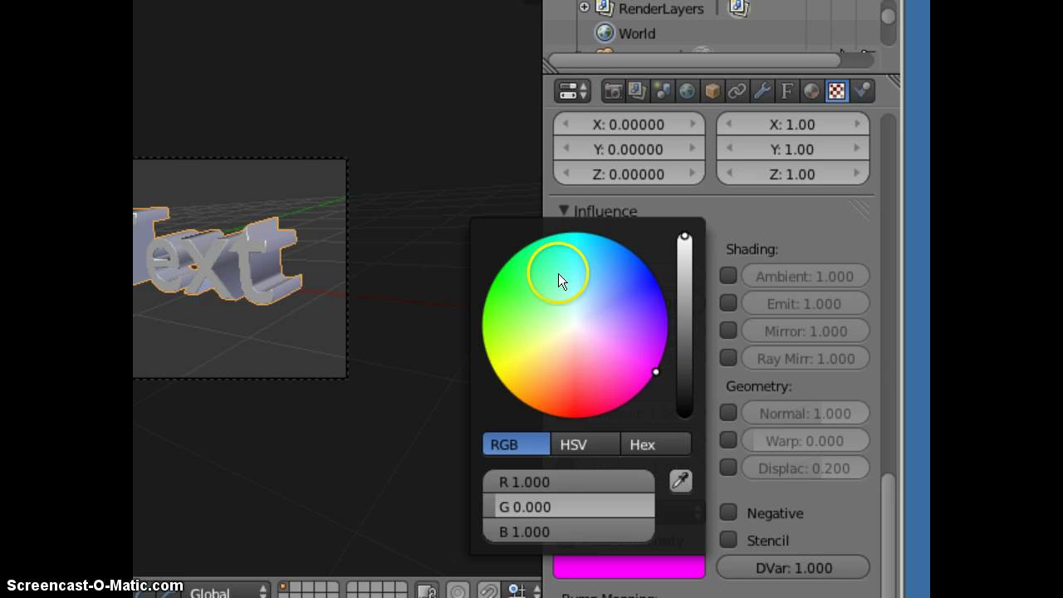
pyautogui.click(512, 275)
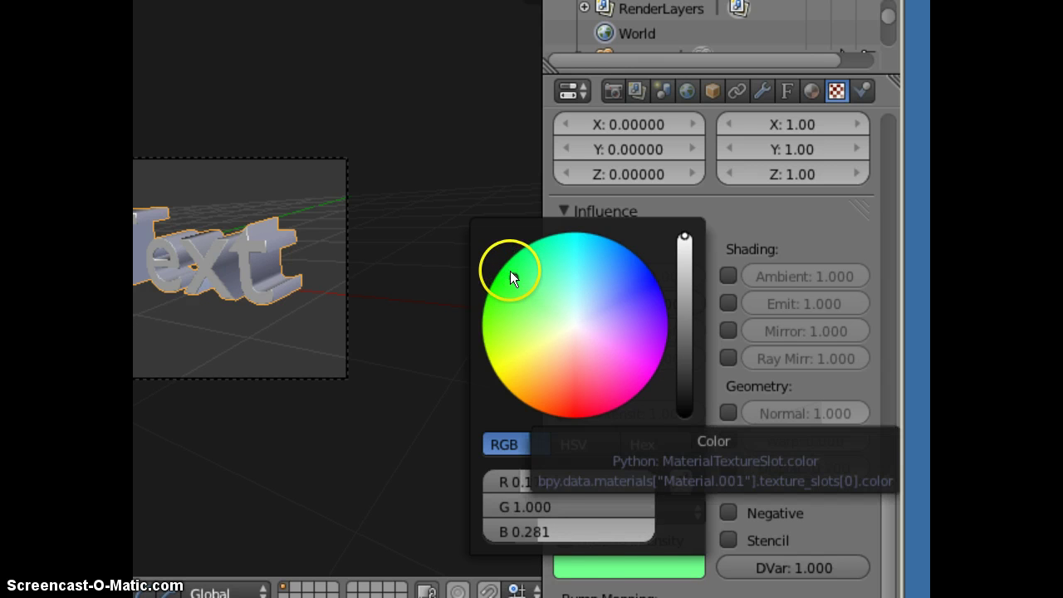
pyautogui.hotkey('ctrl', 'z')
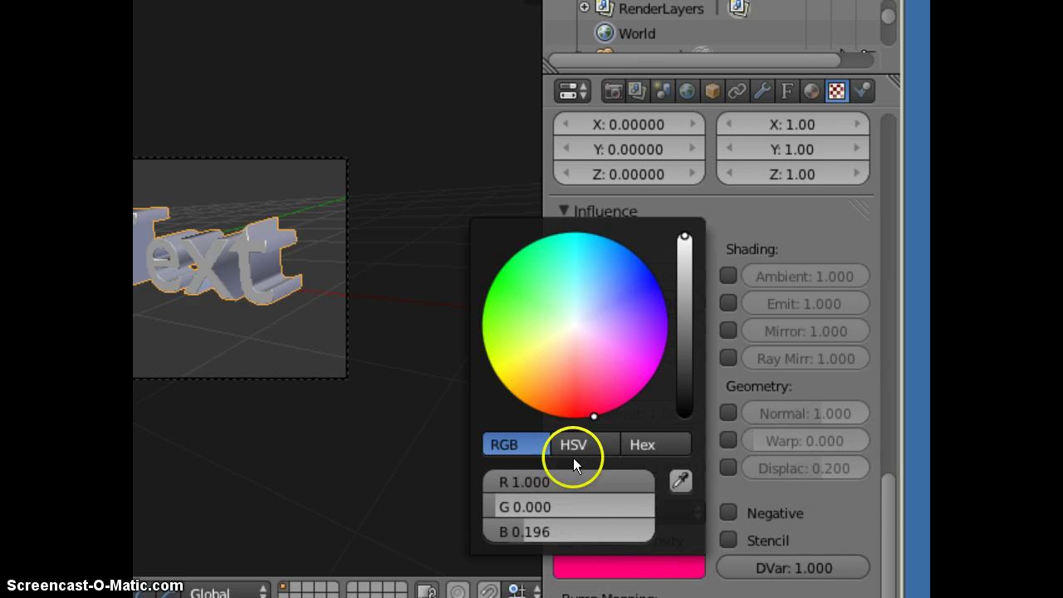
pyautogui.click(505, 273)
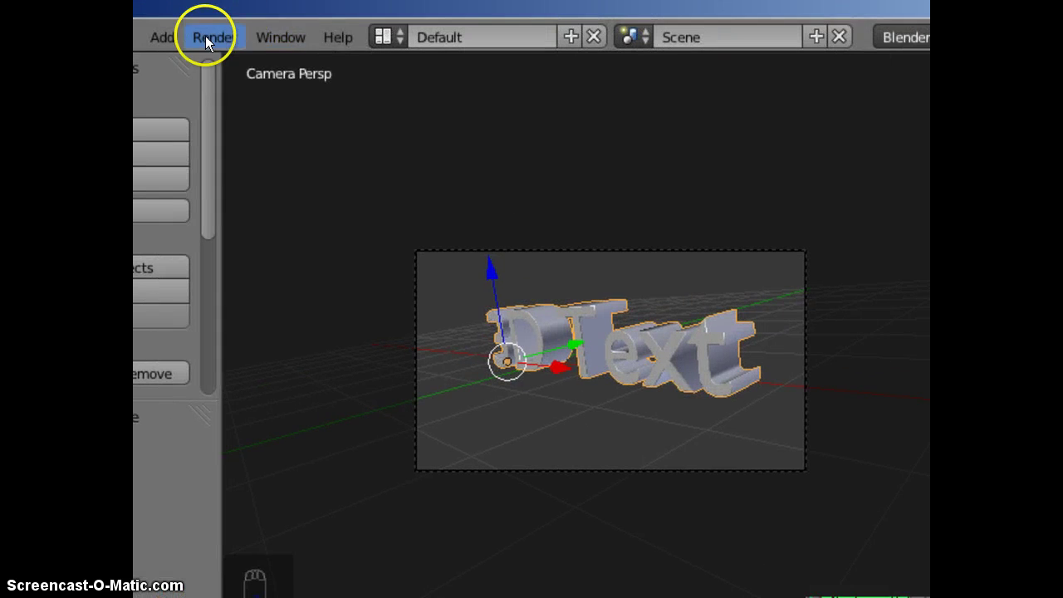
# - Render a test image of the green-striped text, then return to the 3D view
pyautogui.click(205, 35)
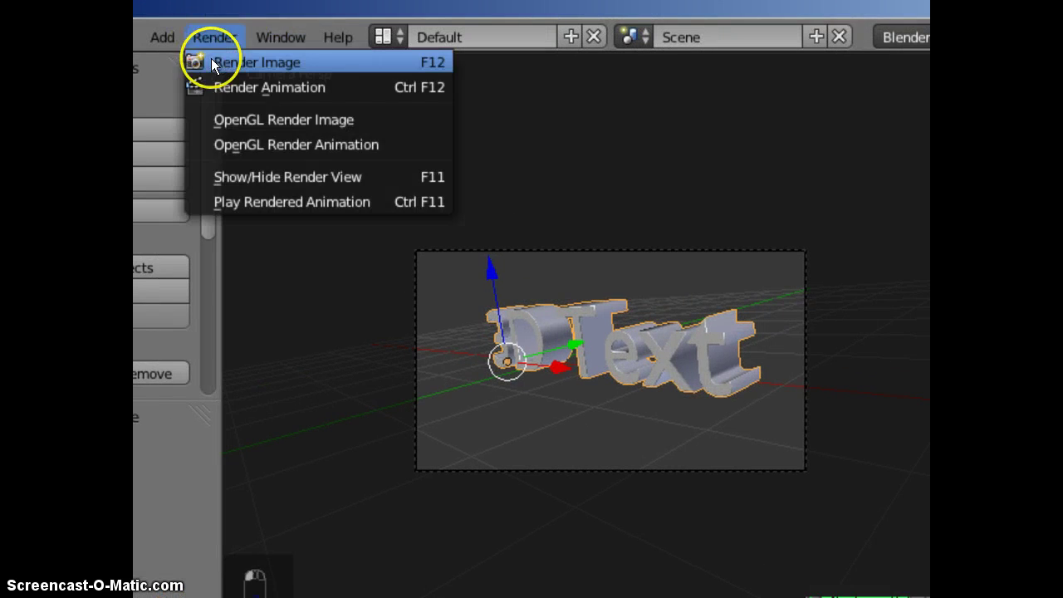
pyautogui.click(213, 60)
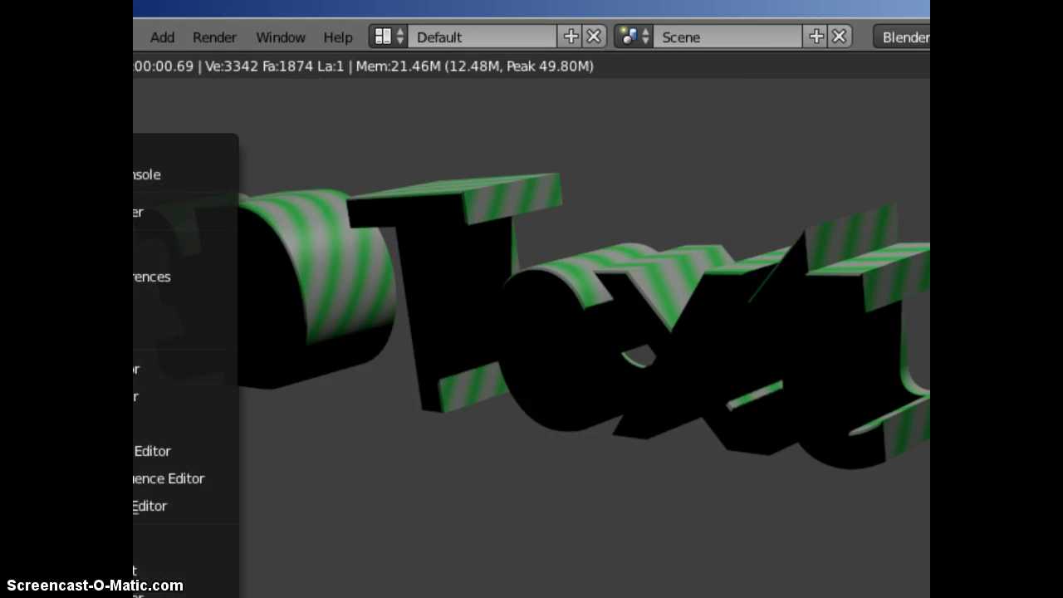
pyautogui.press('Escape')
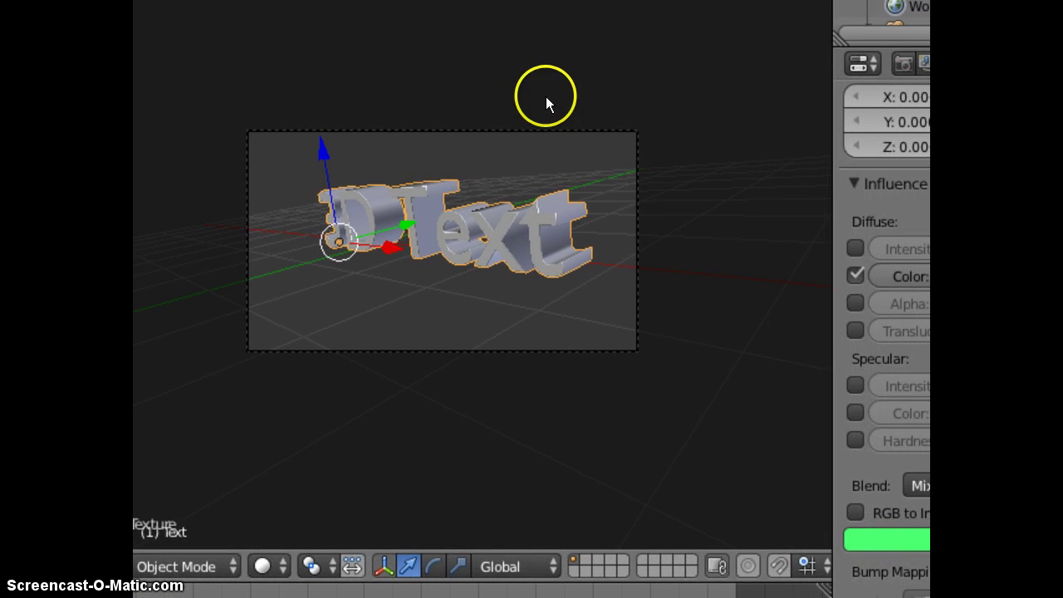
# - Move the lamp in front of the text, towards the camera, in top view
pyautogui.press('KP_7')
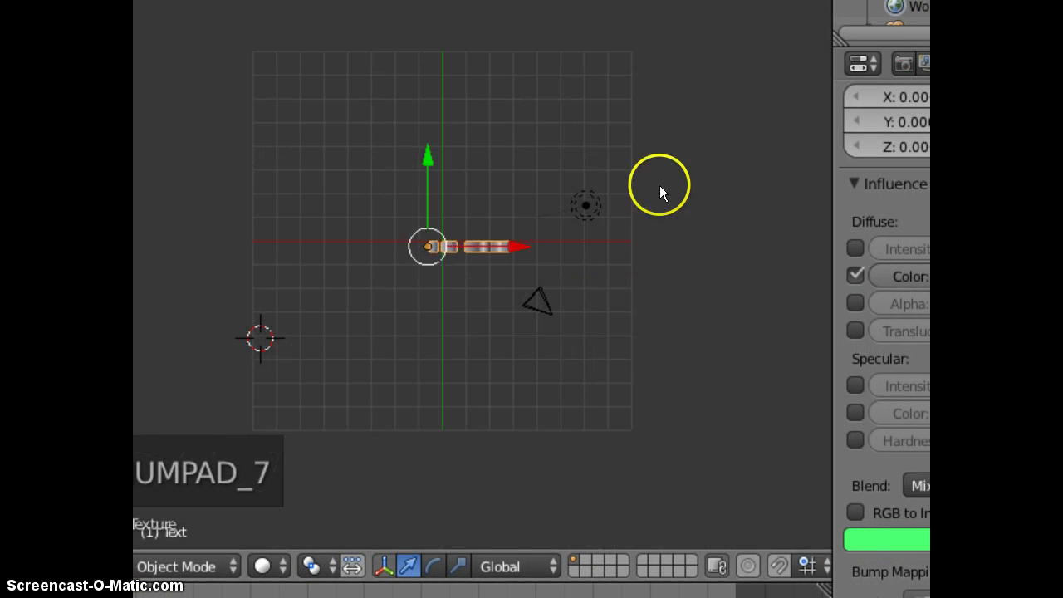
pyautogui.rightClick(584, 205)
pyautogui.press('g')
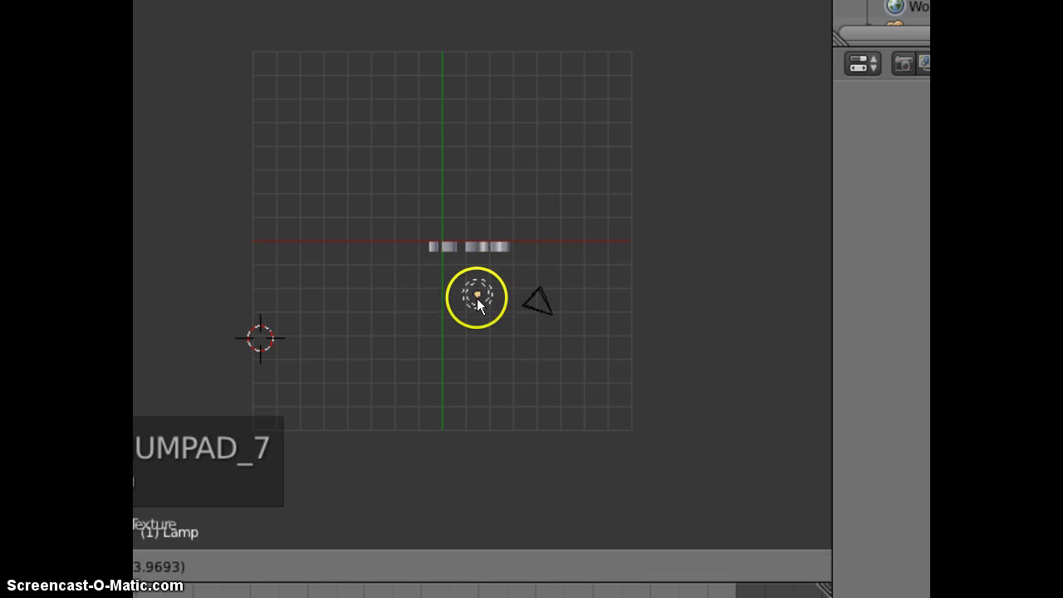
pyautogui.click(478, 301)
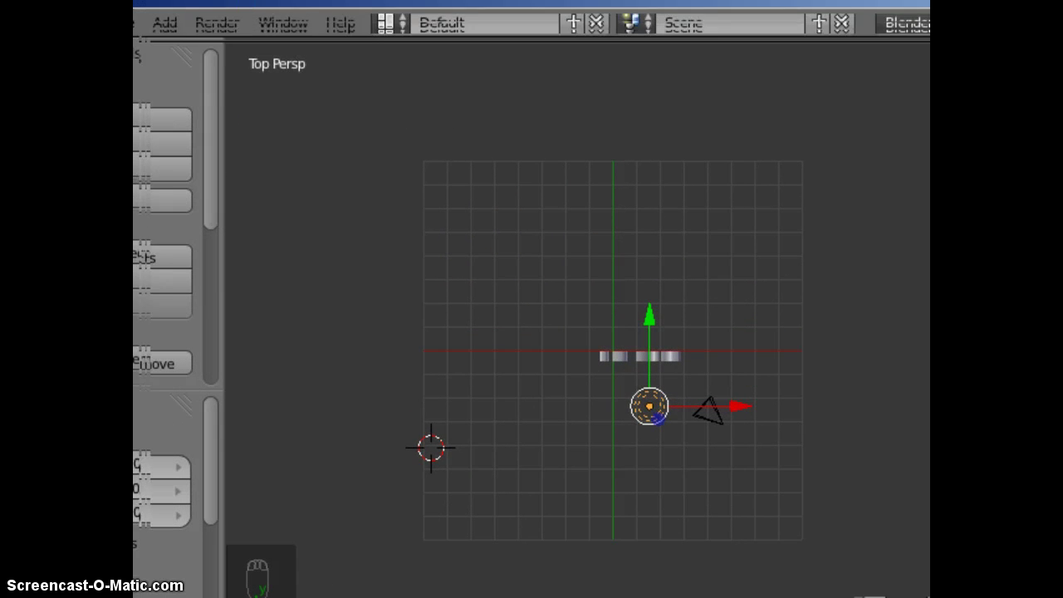
# - Re-render to check the lighting, then view the scene through the camera
pyautogui.click(218, 27)
pyautogui.click(216, 48)
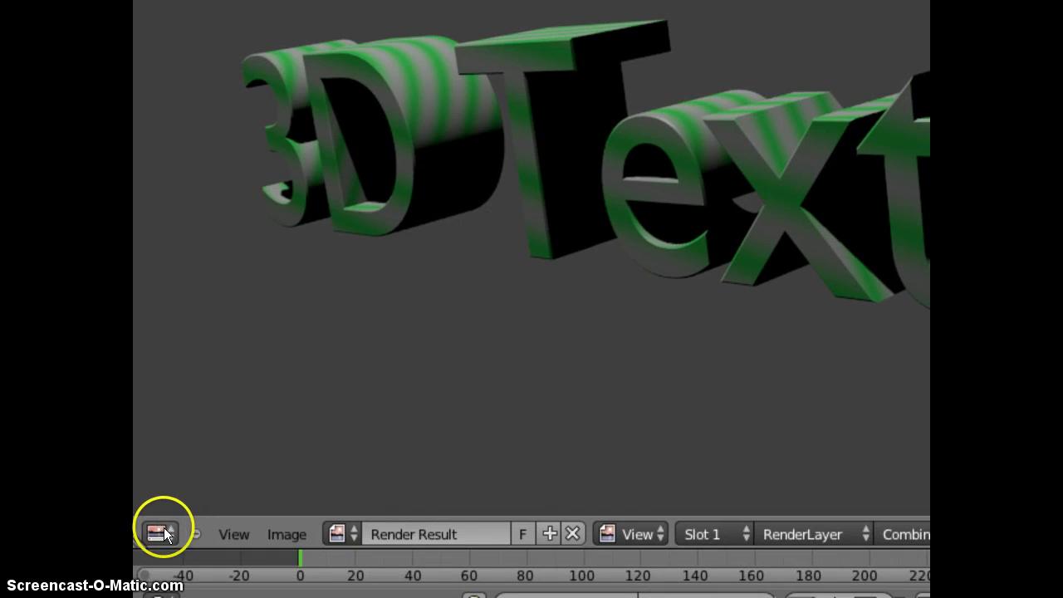
pyautogui.click(156, 532)
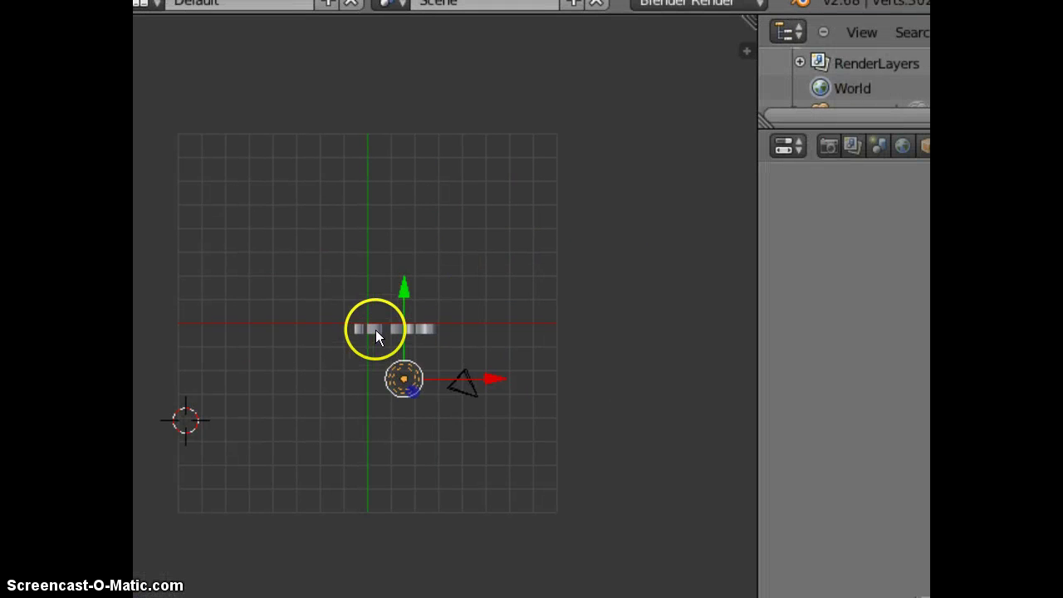
pyautogui.rightClick(375, 330)
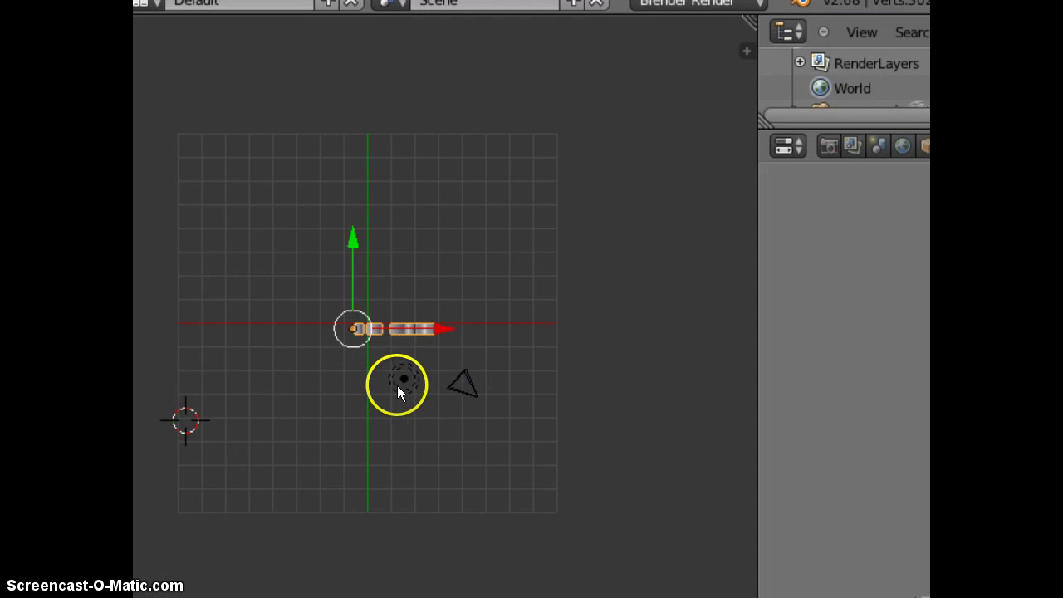
pyautogui.press('KP_0')
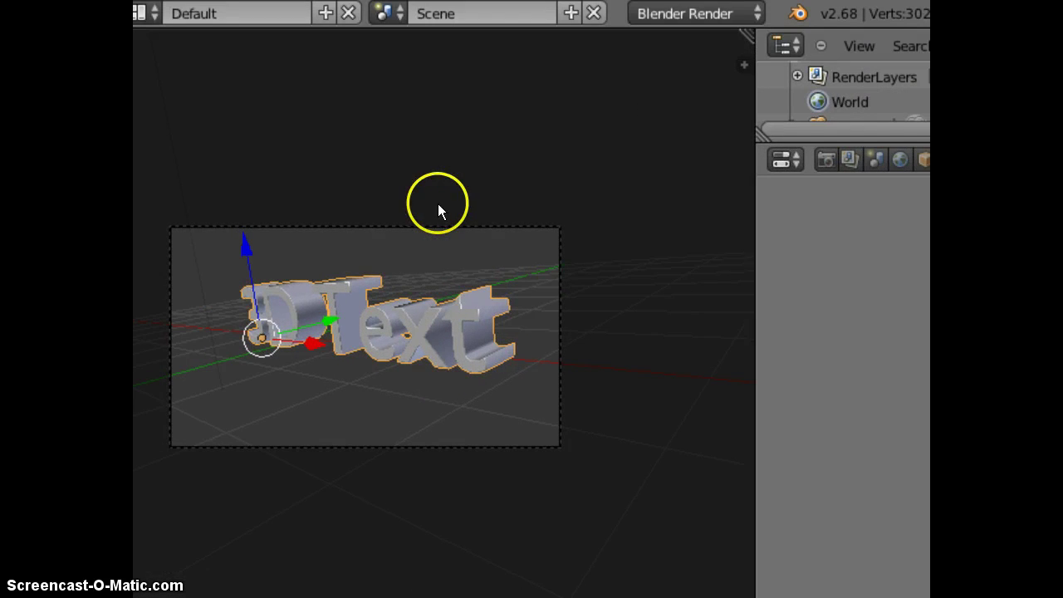
# - Add a mesh plane and scale it up from the top view
pyautogui.press('KP_7')
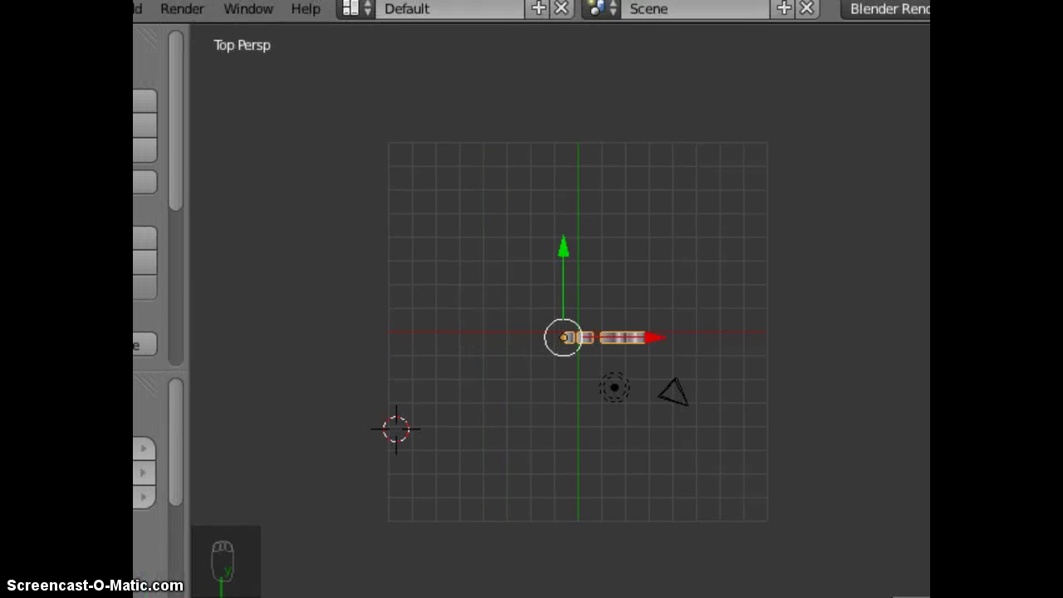
pyautogui.click(151, 10)
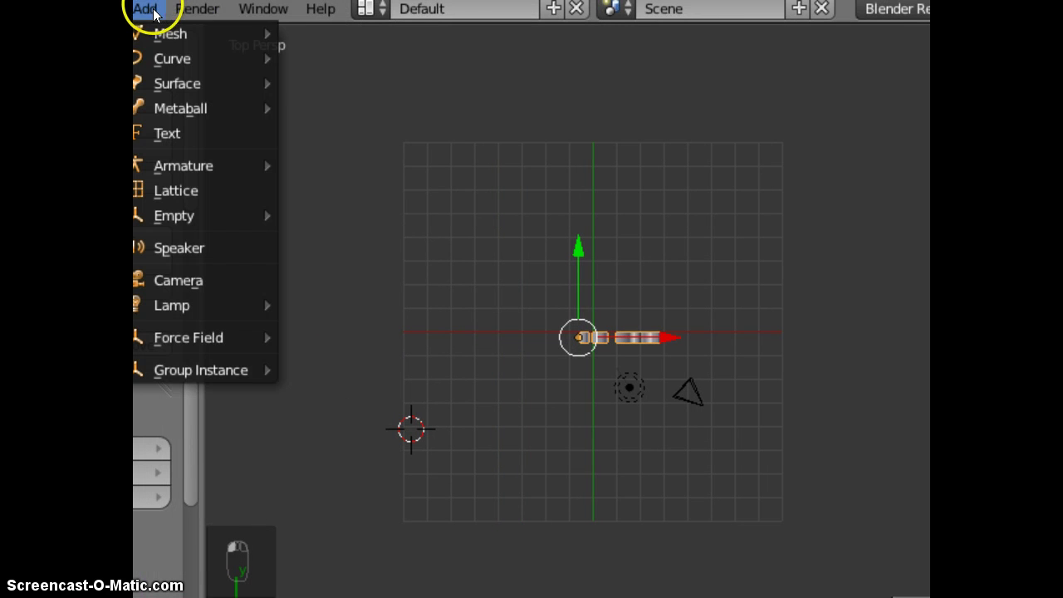
pyautogui.moveTo(150, 33)
pyautogui.click(318, 33)
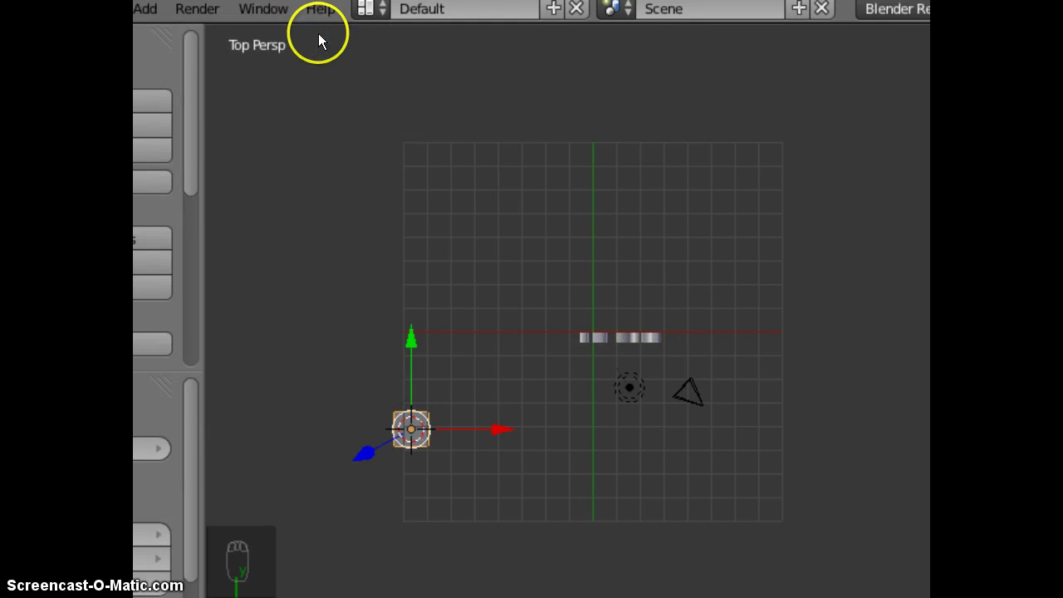
pyautogui.press('s')
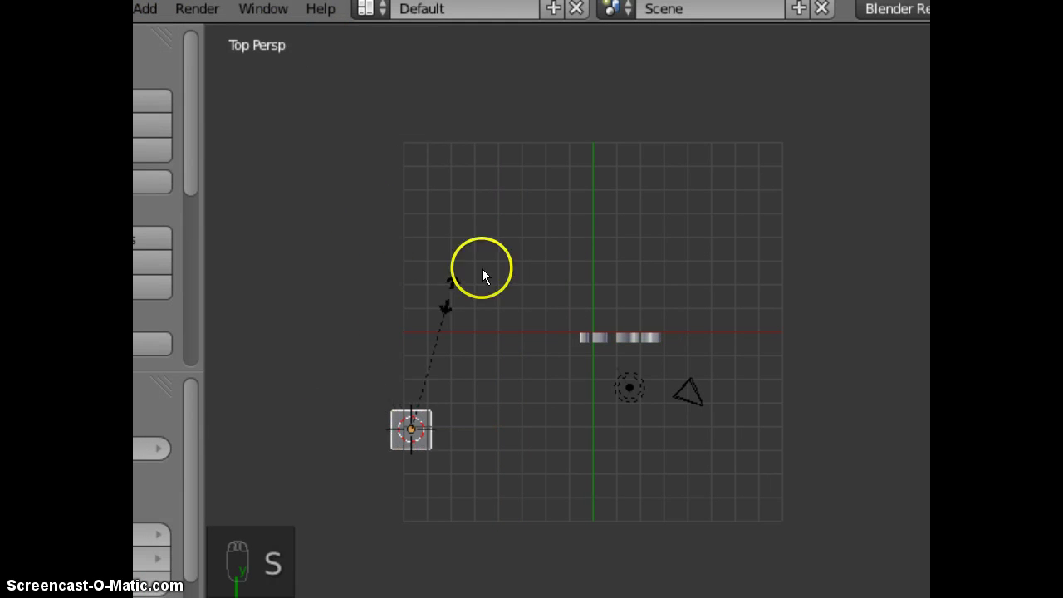
pyautogui.click(757, 114)
pyautogui.press('s')
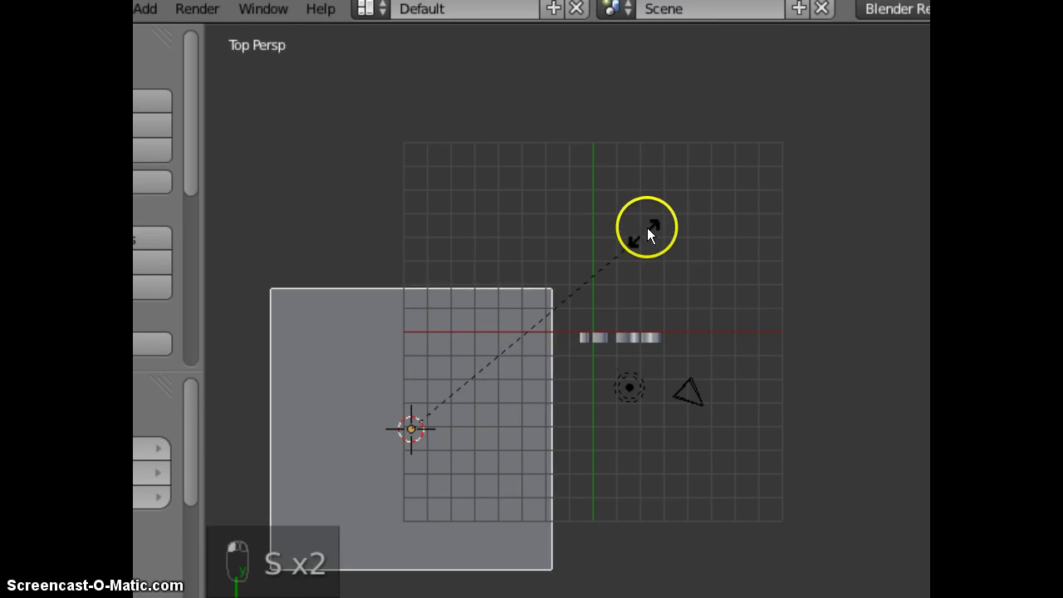
pyautogui.click(643, 233)
# - Centre the plane under the text, raise it to the text's base, and enlarge it further
pyautogui.press('g')
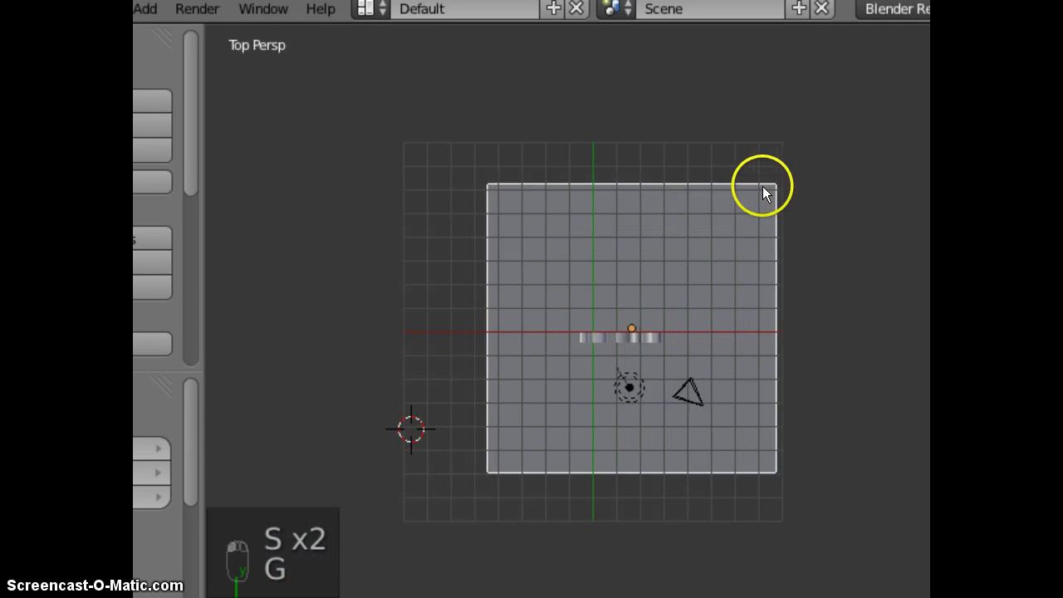
pyautogui.click(757, 189)
pyautogui.moveTo(623, 466); pyautogui.dragTo(600, 290, button='middle')
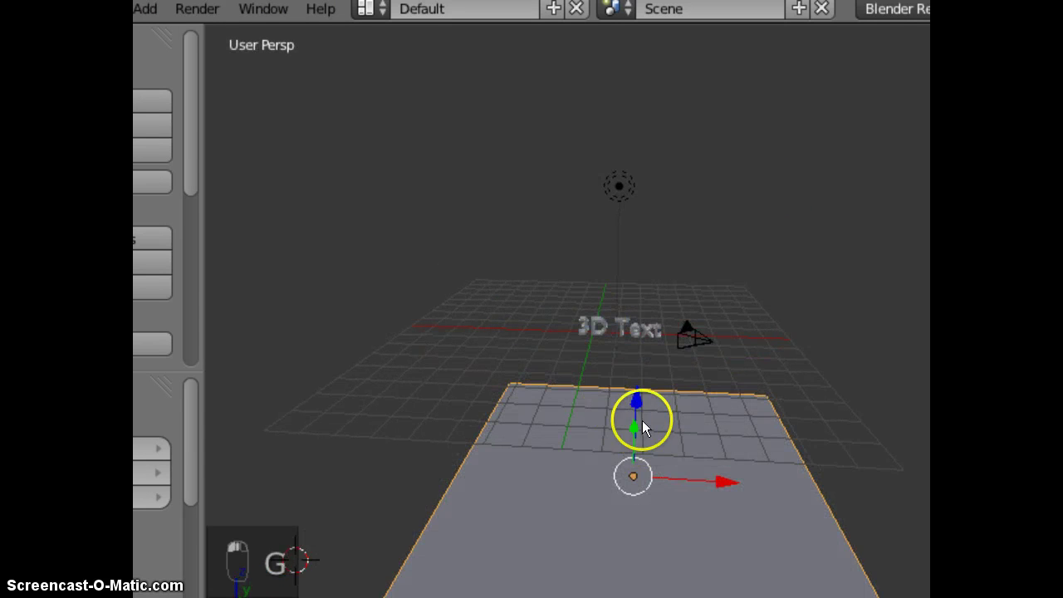
pyautogui.moveTo(636, 396); pyautogui.dragTo(631, 253)
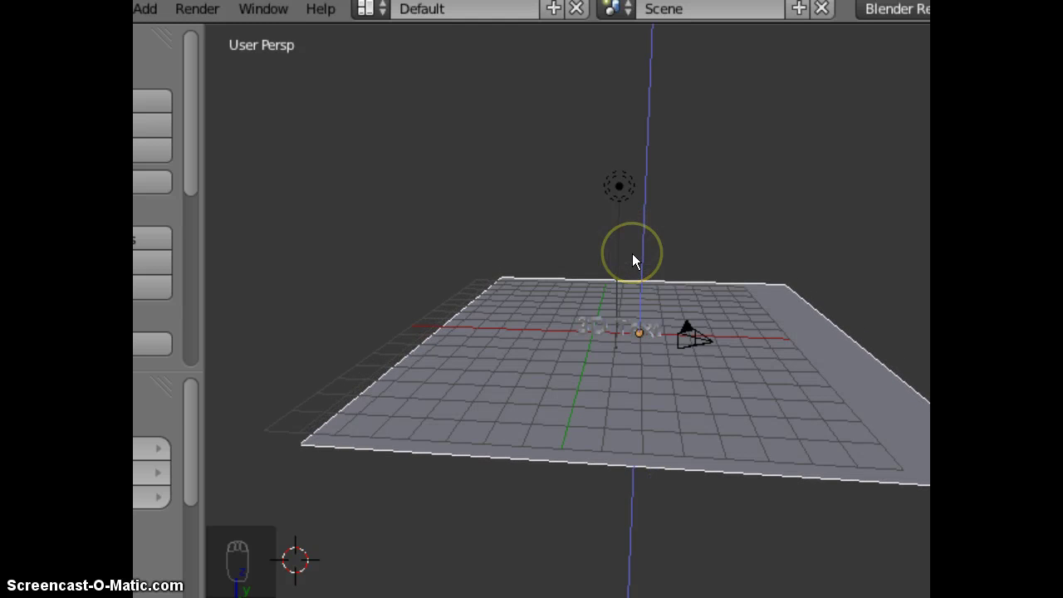
pyautogui.click(684, 270)
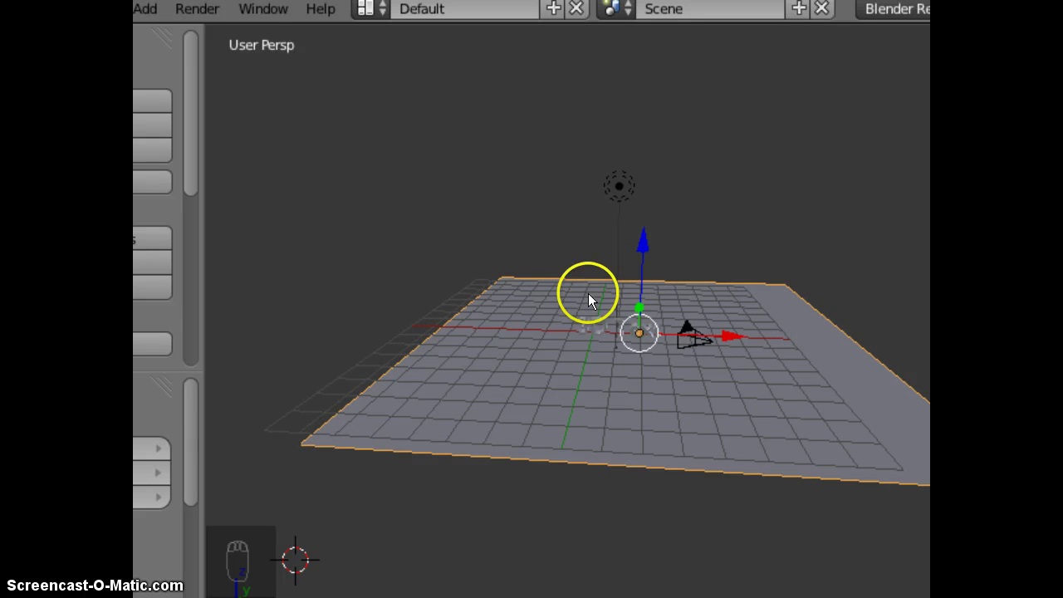
pyautogui.moveTo(569, 387); pyautogui.dragTo(572, 289, button='middle')
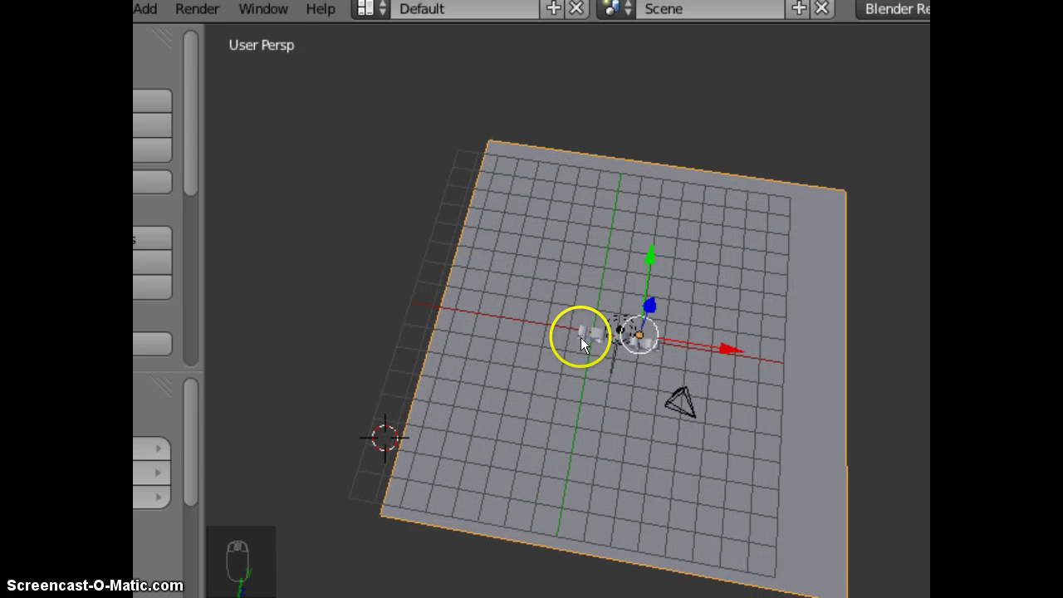
pyautogui.press('s')
pyautogui.click(543, 350)
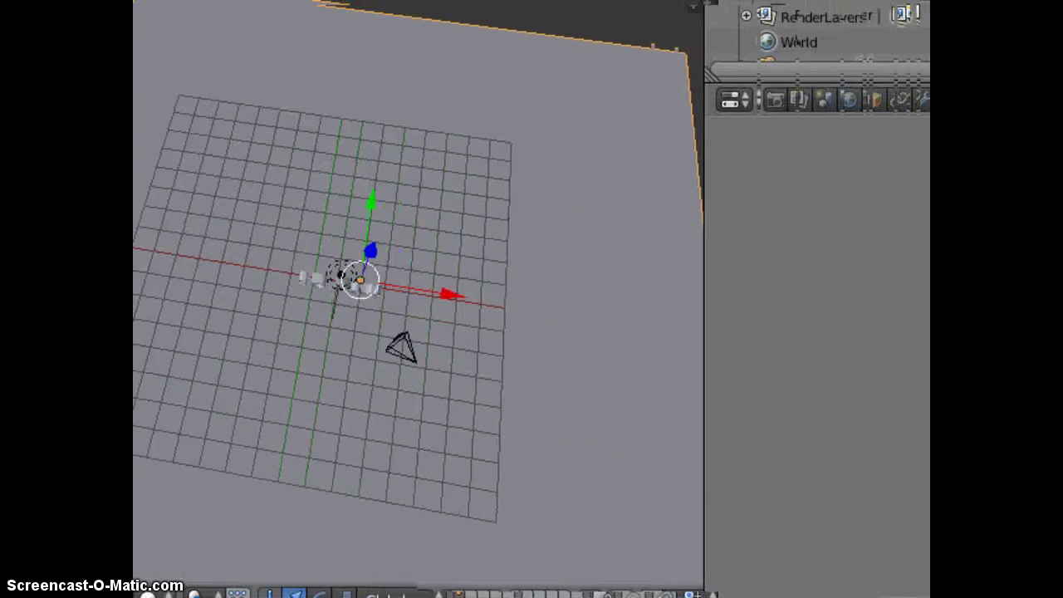
# - Give the plane a new material with a Marble texture tinted blue
pyautogui.click(811, 98)
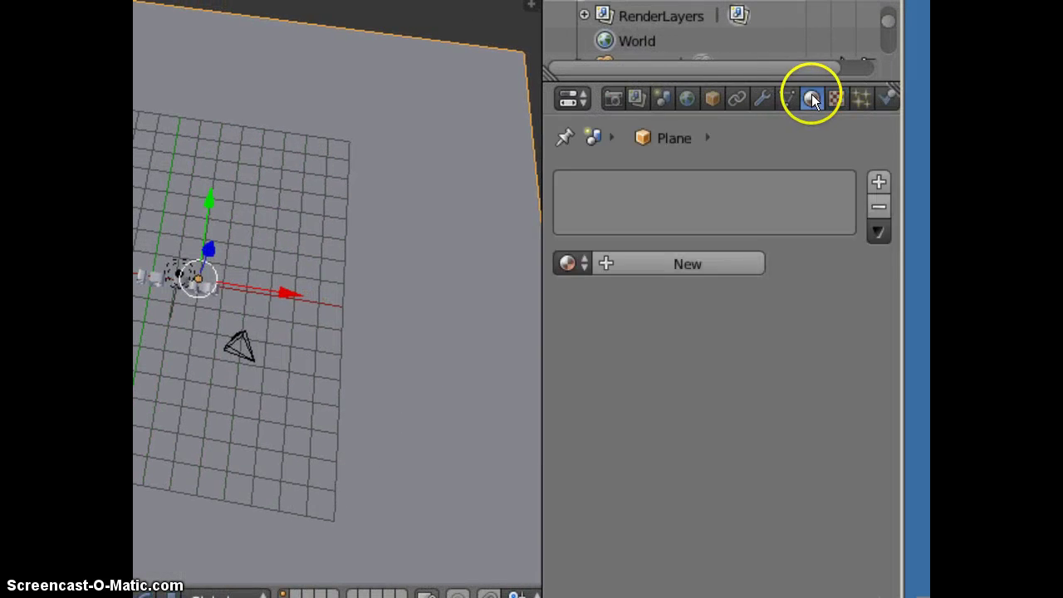
pyautogui.click(705, 263)
pyautogui.click(836, 98)
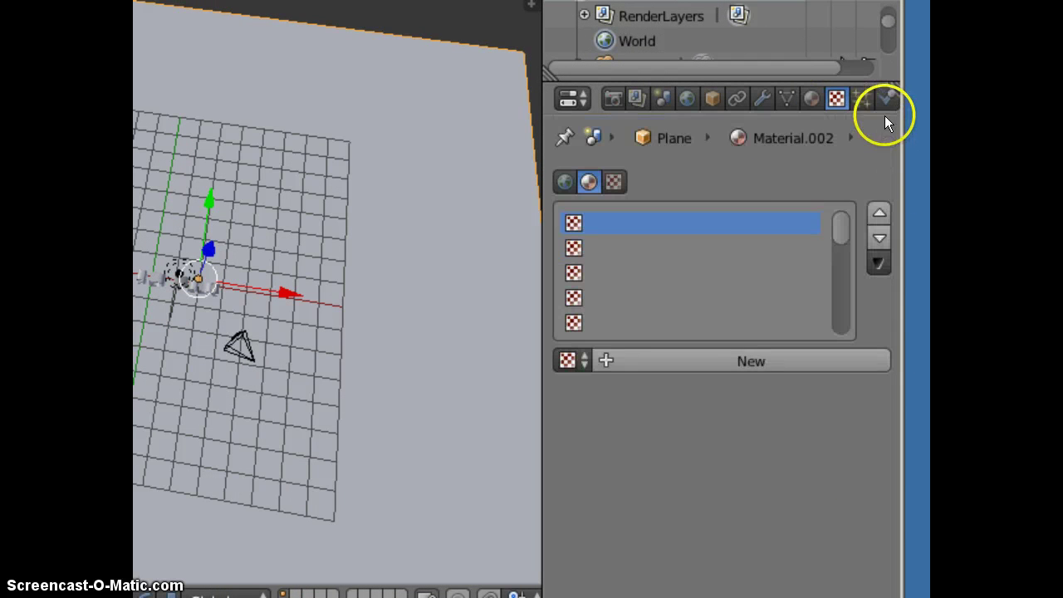
pyautogui.click(735, 365)
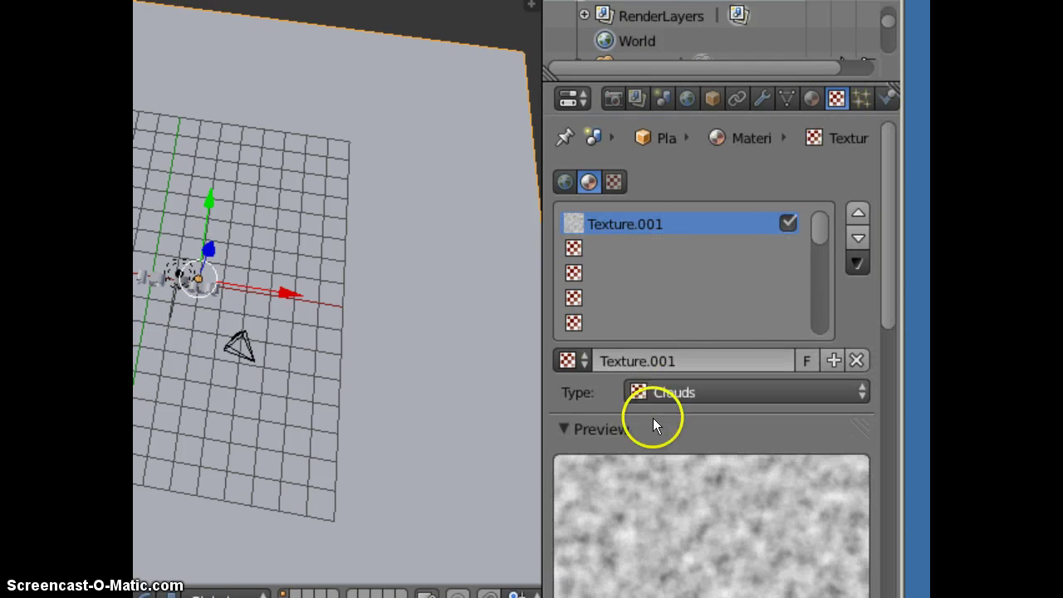
pyautogui.click(681, 387)
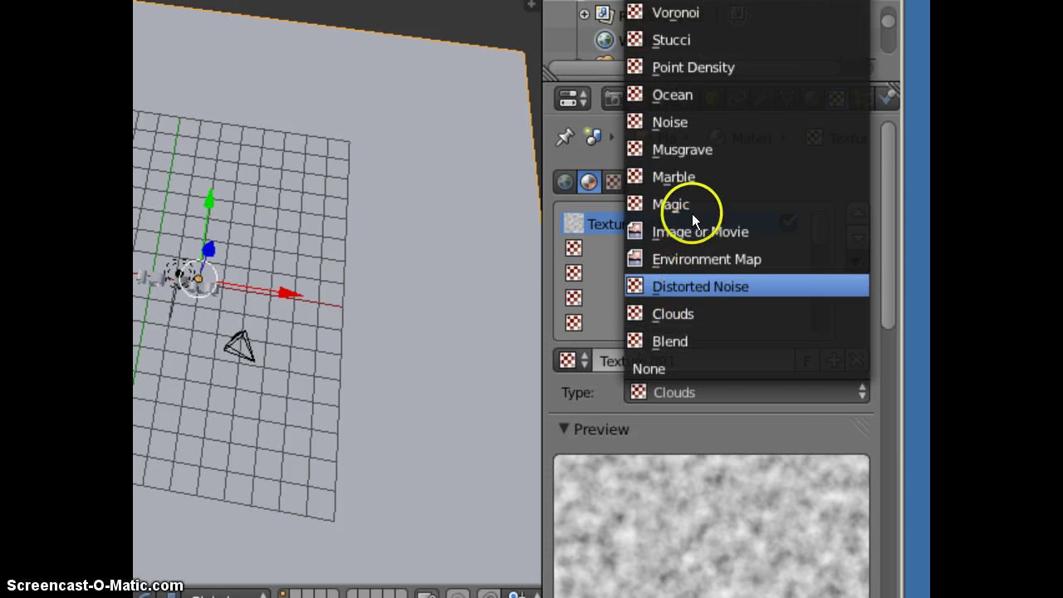
pyautogui.click(691, 178)
pyautogui.moveTo(887, 174); pyautogui.dragTo(894, 550)
pyautogui.click(647, 573)
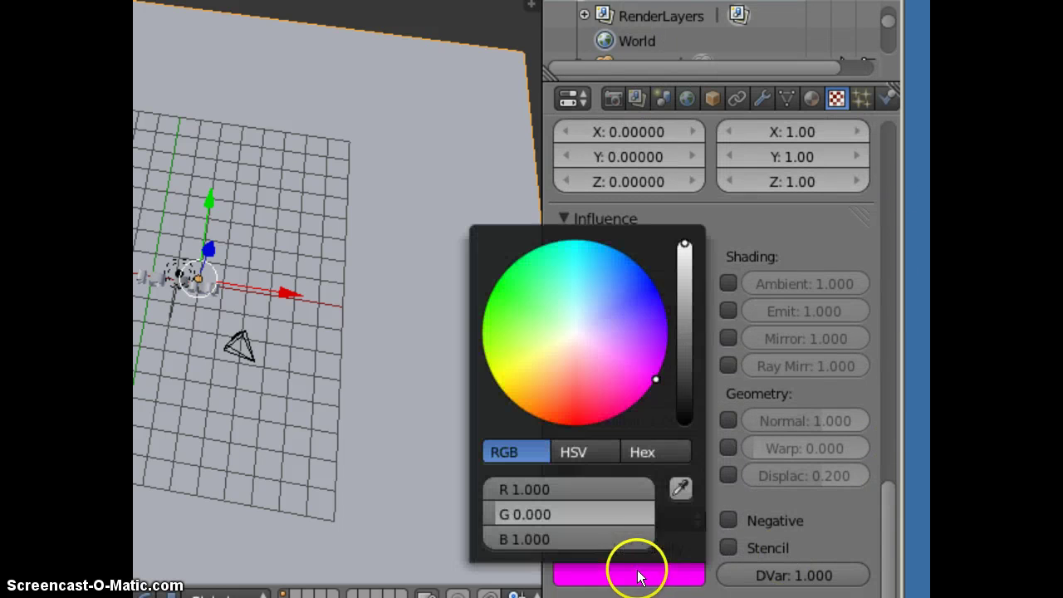
pyautogui.click(647, 292)
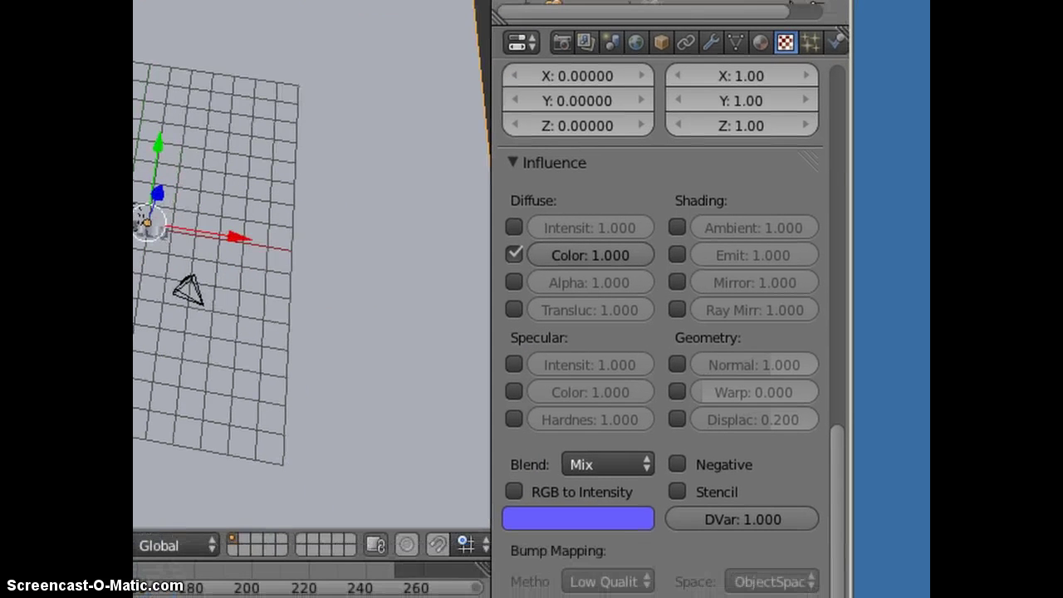
# - Enable Mirror on the ground plane's material, with Reflectivity 0.664 and Fresnel raised to 0.600
pyautogui.click(759, 43)
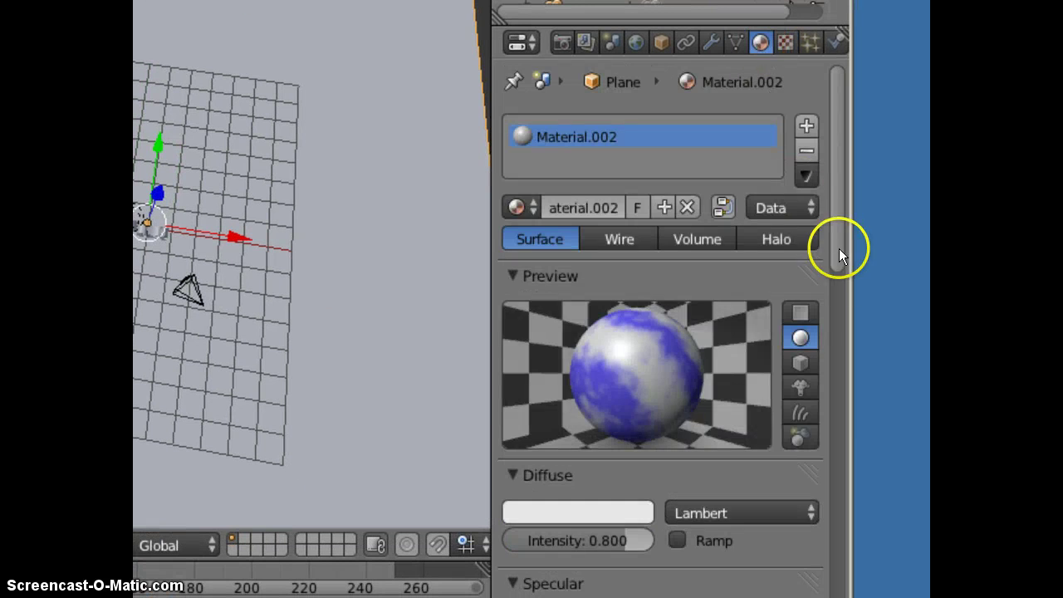
pyautogui.moveTo(837, 248)
pyautogui.mouseDown()
pyautogui.moveTo(824, 408)
pyautogui.moveTo(779, 434)
pyautogui.mouseUp()
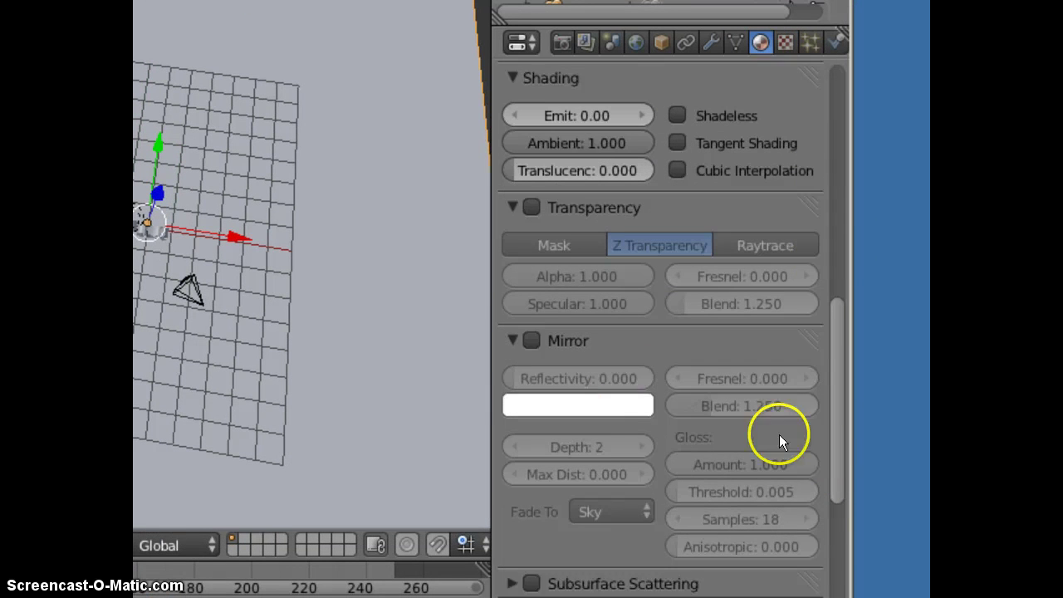
pyautogui.click(531, 353)
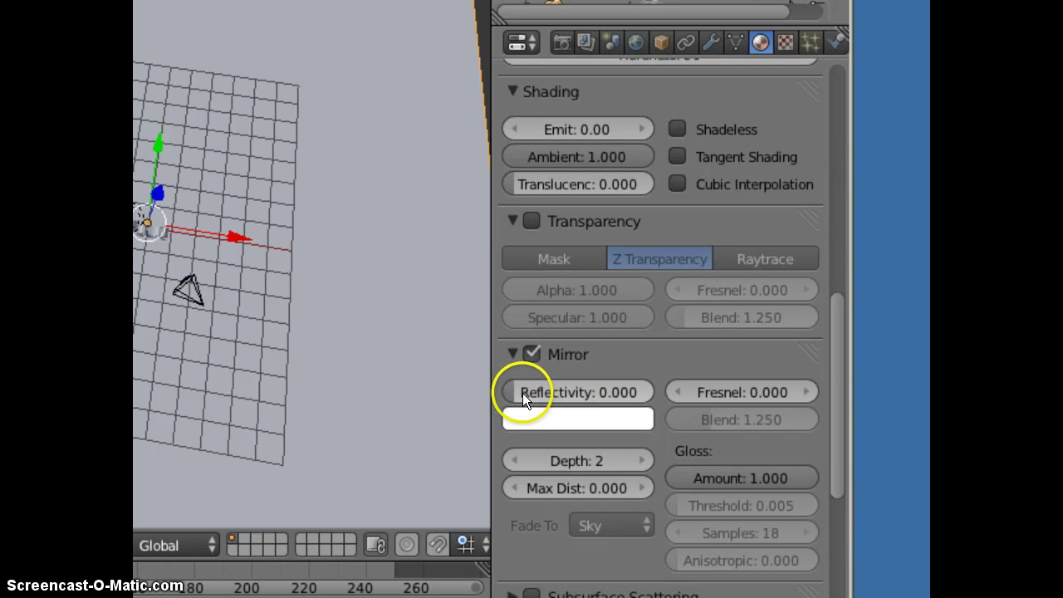
pyautogui.moveTo(509, 390); pyautogui.dragTo(597, 387)
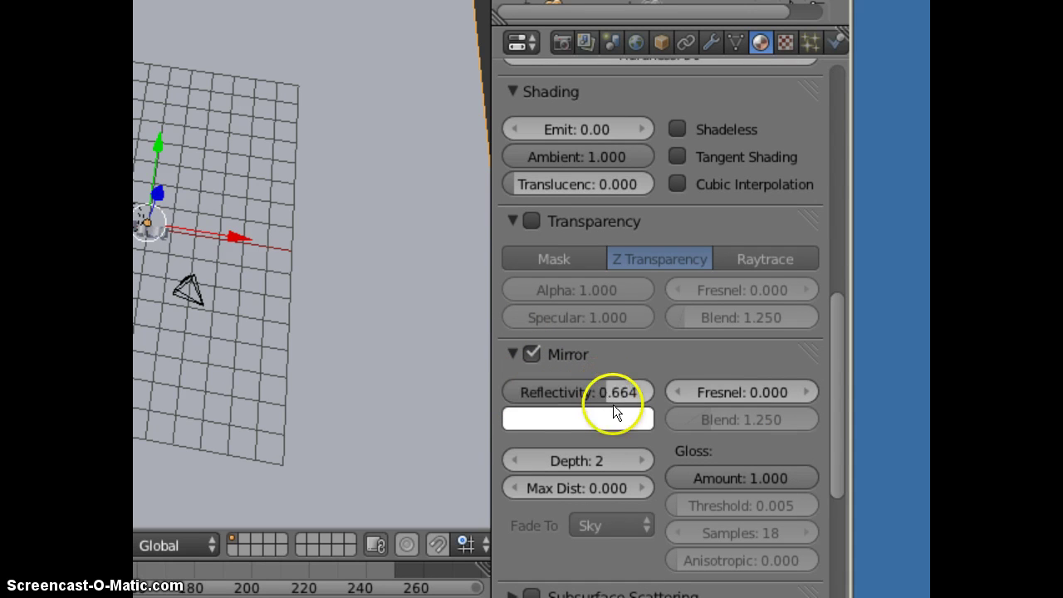
pyautogui.click(804, 392)
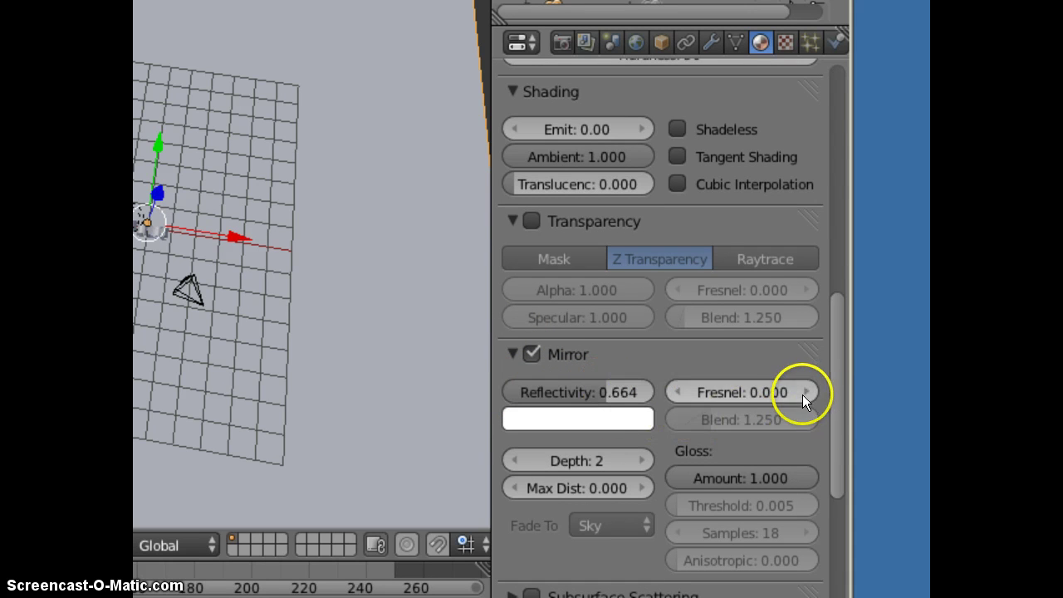
pyautogui.click(805, 392)
pyautogui.click(806, 391)
pyautogui.click(806, 390)
pyautogui.click(806, 390)
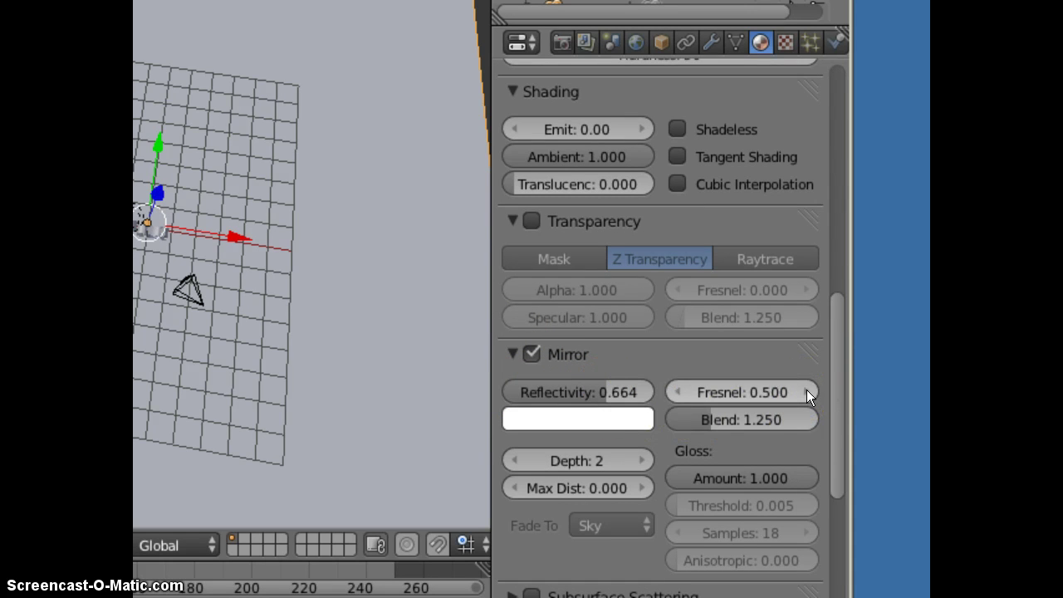
pyautogui.click(806, 391)
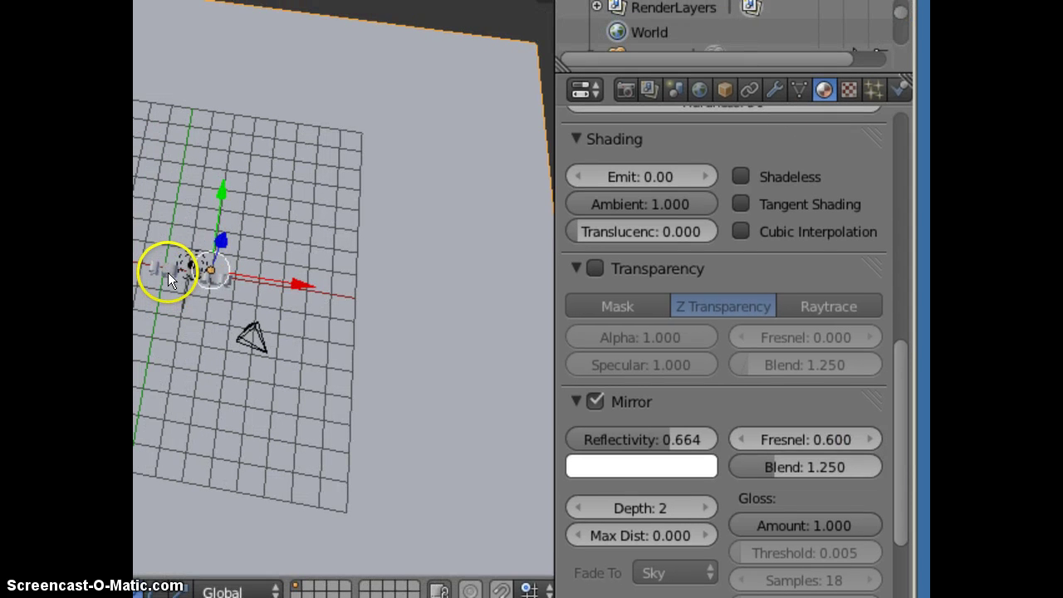
# - Select the 3D Text and enable Mirror in its material, with Fresnel 0.500 and Reflectivity 0.660
pyautogui.rightClick(168, 272)
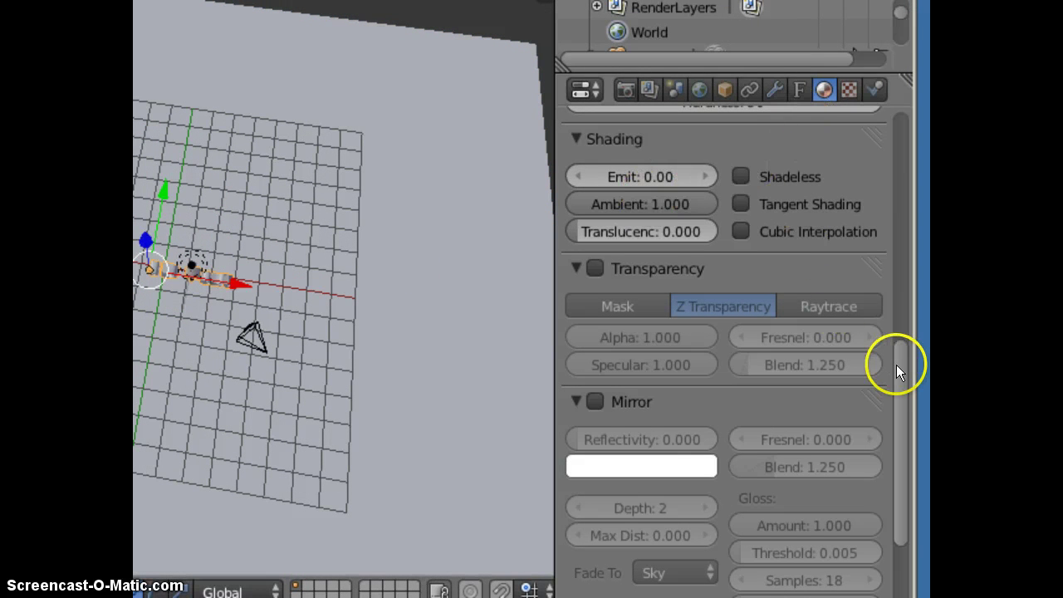
pyautogui.scroll(1, 896, 364)
pyautogui.click(591, 415)
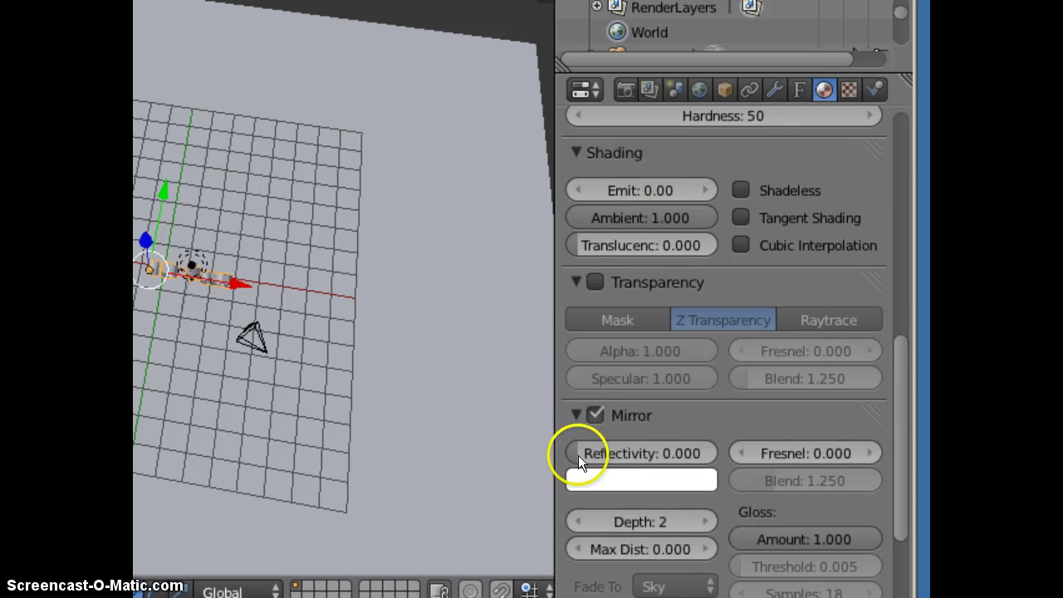
pyautogui.moveTo(579, 462); pyautogui.dragTo(650, 455)
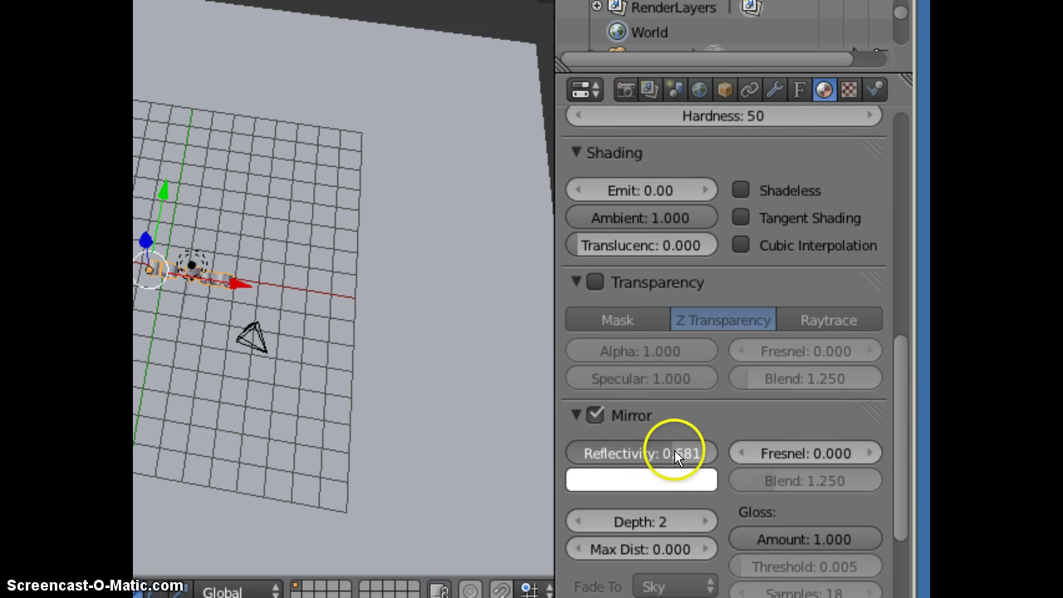
pyautogui.click(868, 448)
pyautogui.click(869, 447)
pyautogui.click(868, 447)
pyautogui.click(868, 448)
pyautogui.click(868, 447)
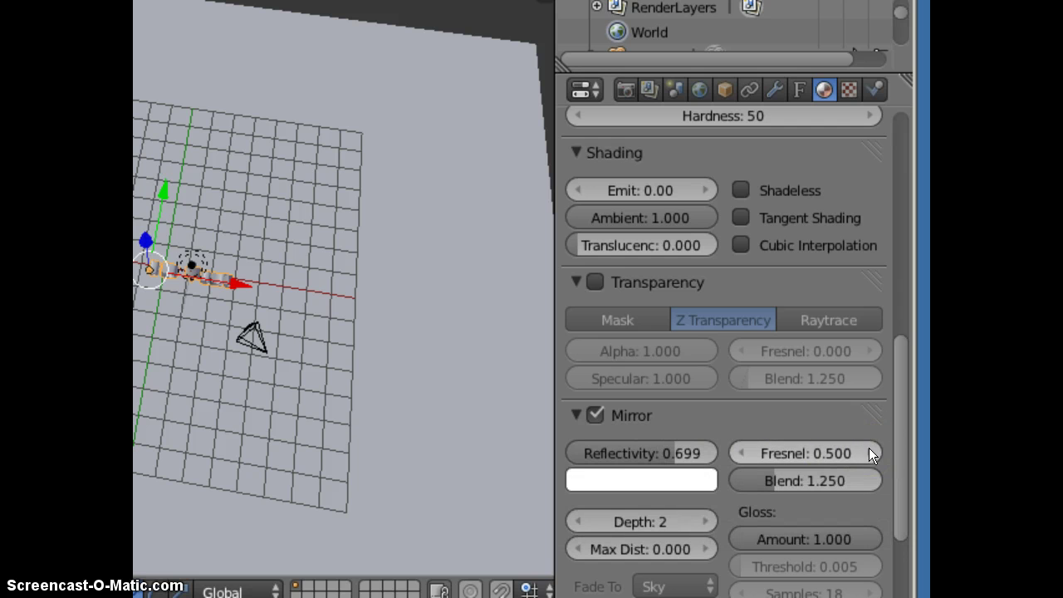
pyautogui.click(649, 449)
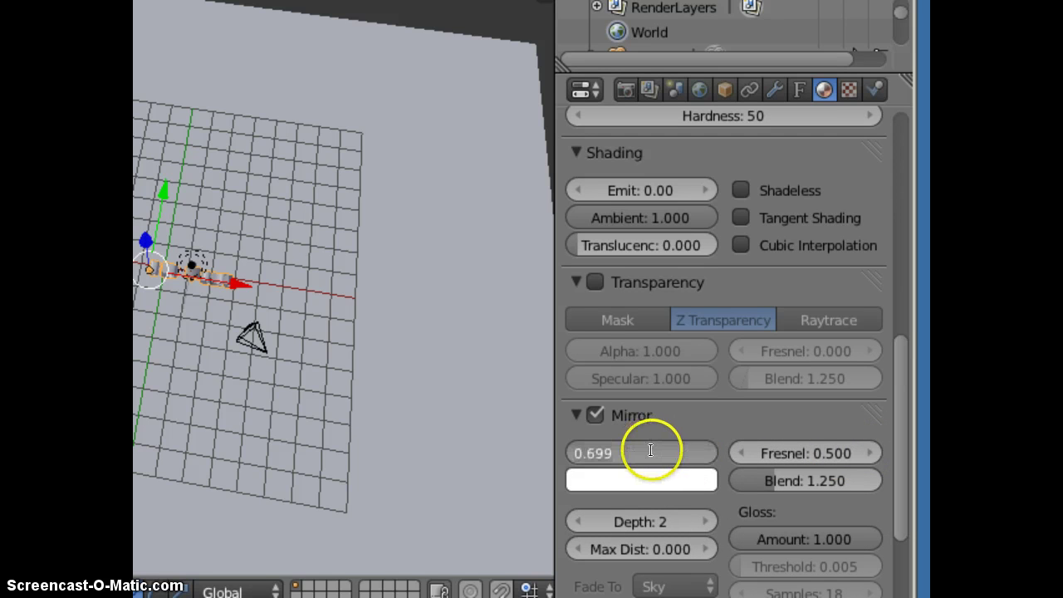
pyautogui.write('.66')
pyautogui.press('Return')
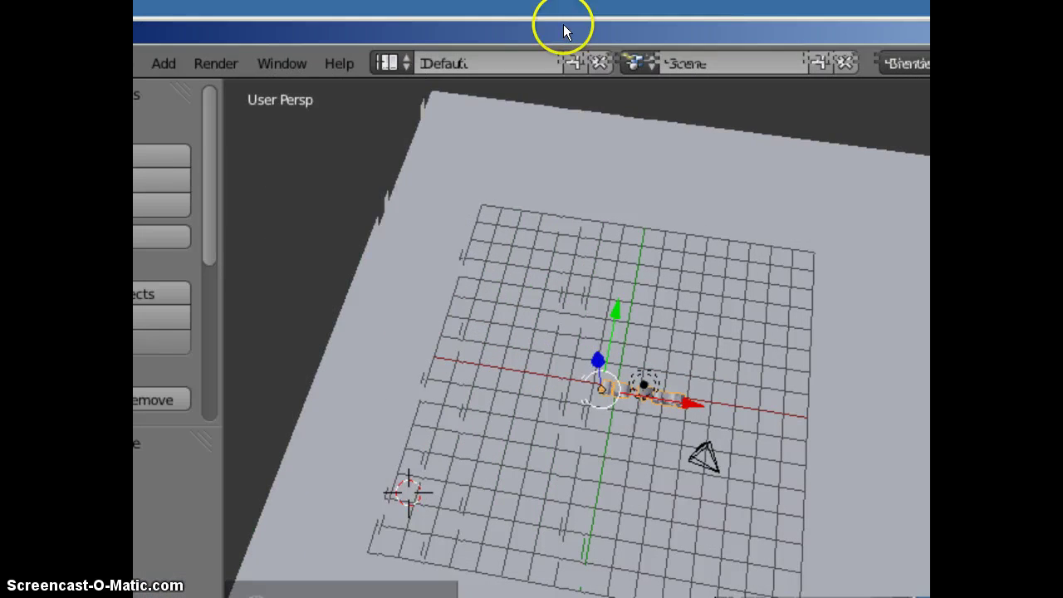
# - Render an image of the scene from the Render menu
pyautogui.click(207, 65)
pyautogui.click(222, 92)
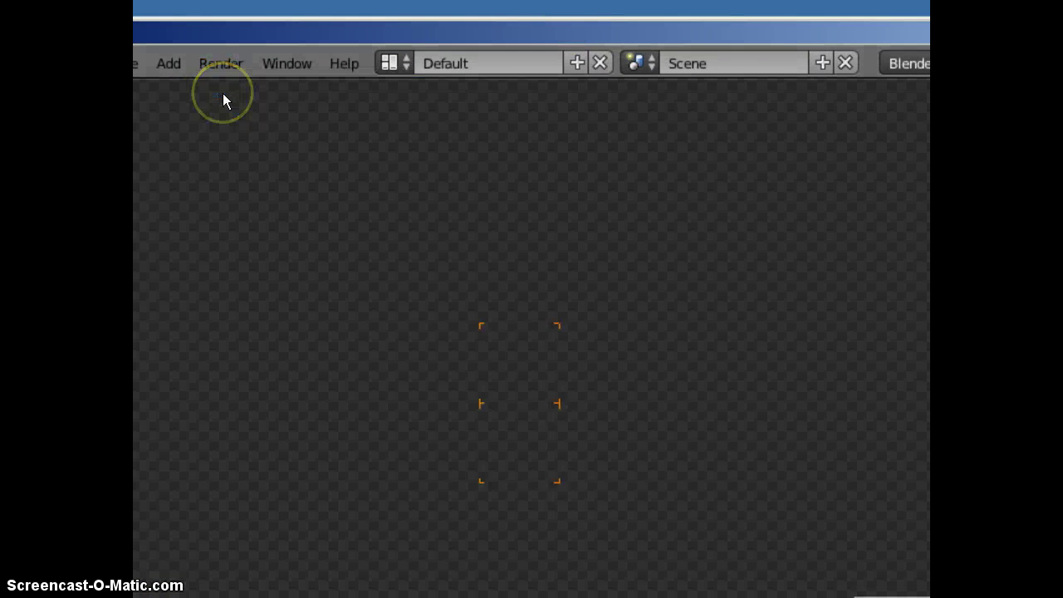